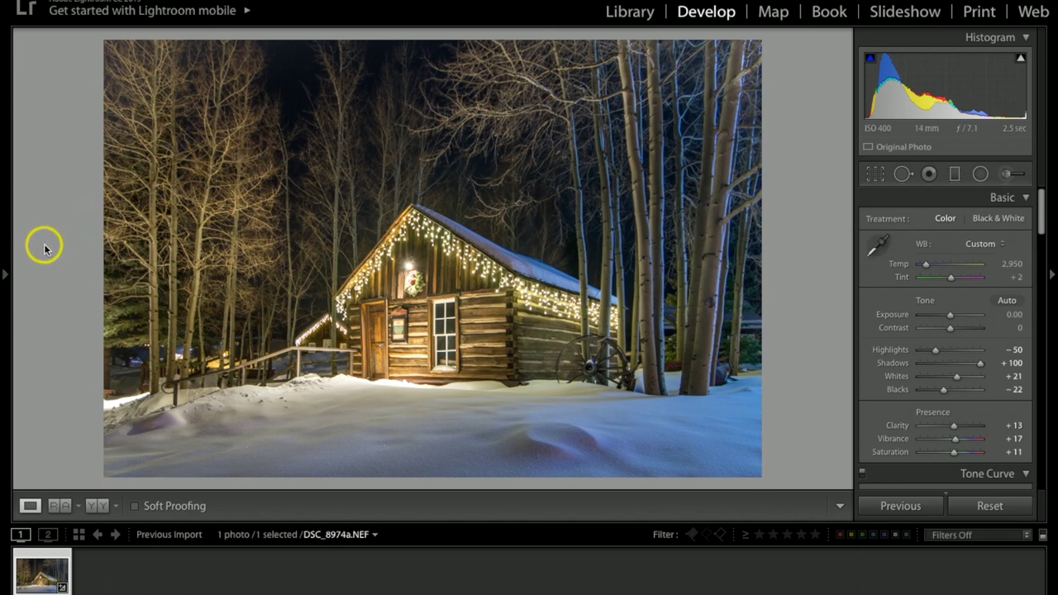
Step: Reset DSC_8974a.NEF so Highlights, Shadows, Whites, Blacks and Clarity return to 0
key(i)
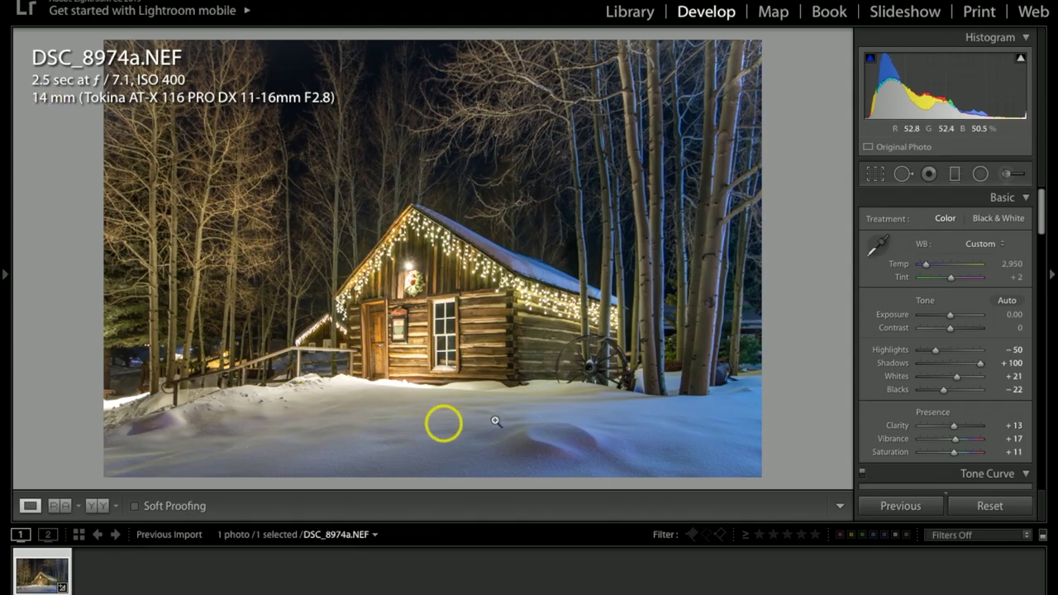
key(i)
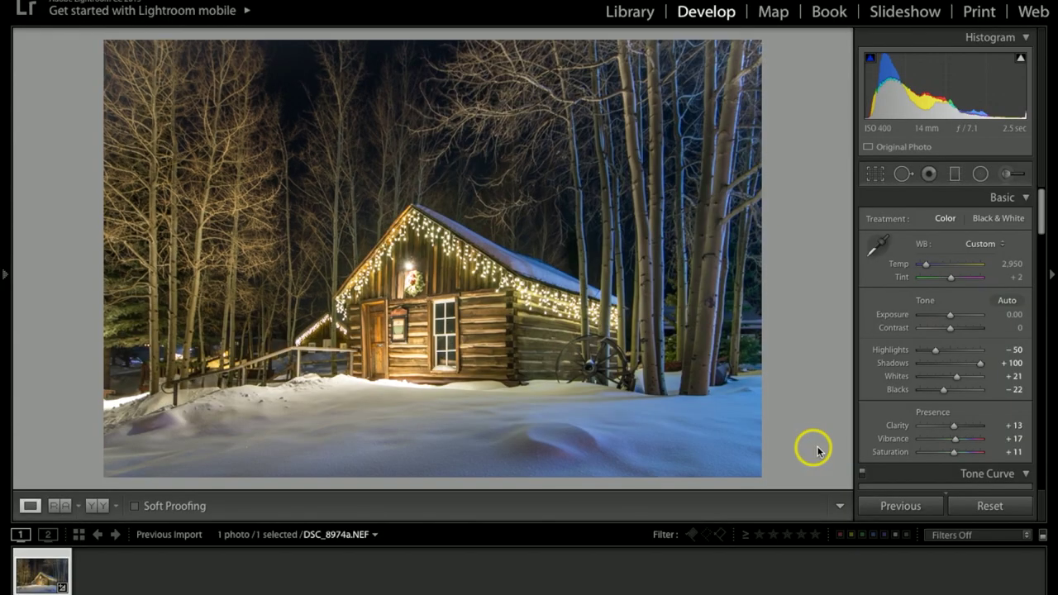
click(989, 507)
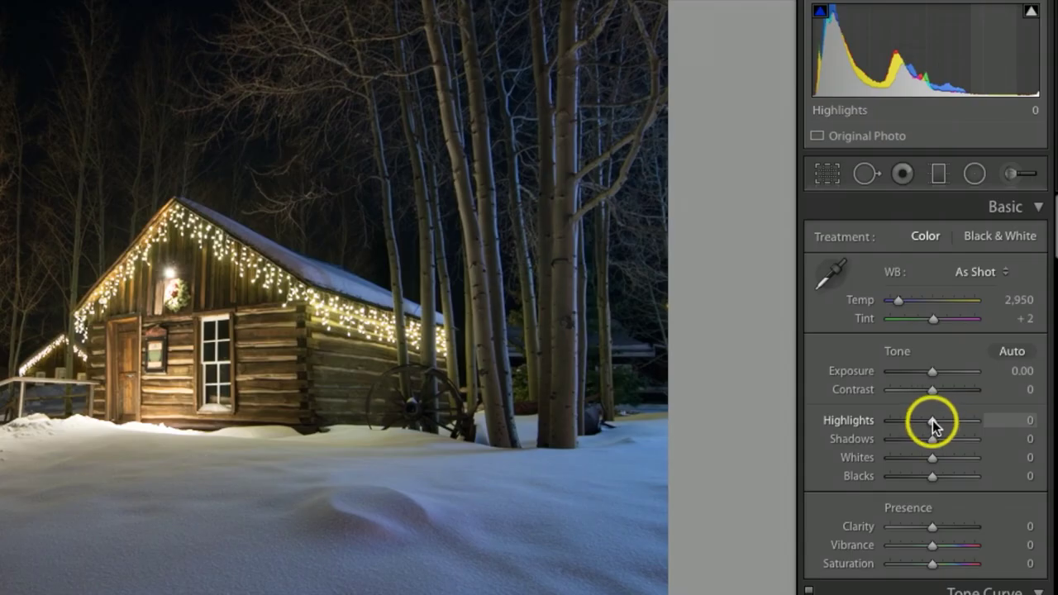
Step: Set Highlights −22, Shadows +87, Whites +19 and Blacks −36, checking clipping with Alt
drag(933, 426, 924, 425)
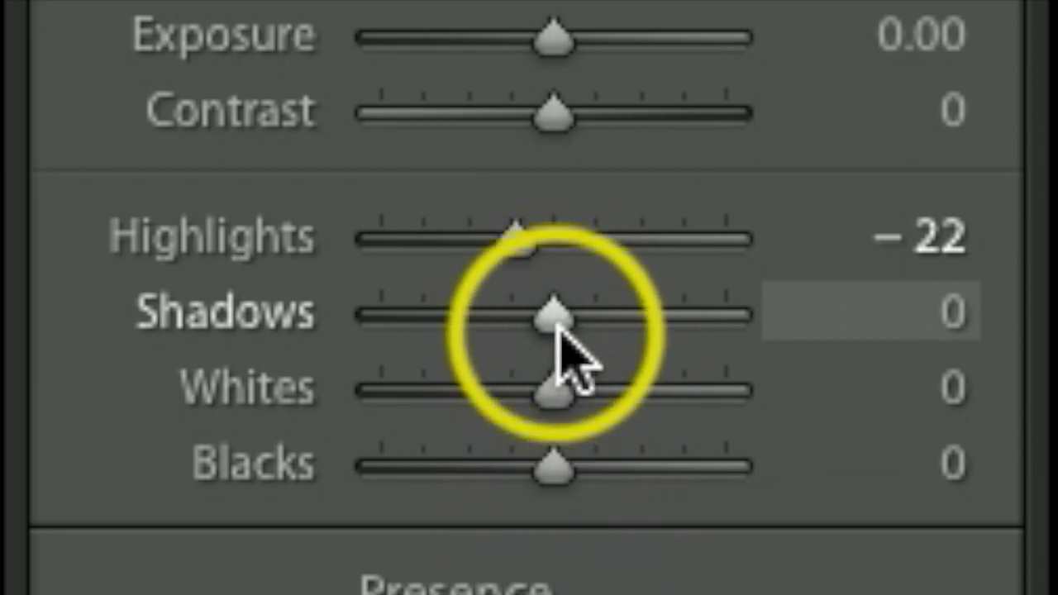
drag(559, 321, 696, 319)
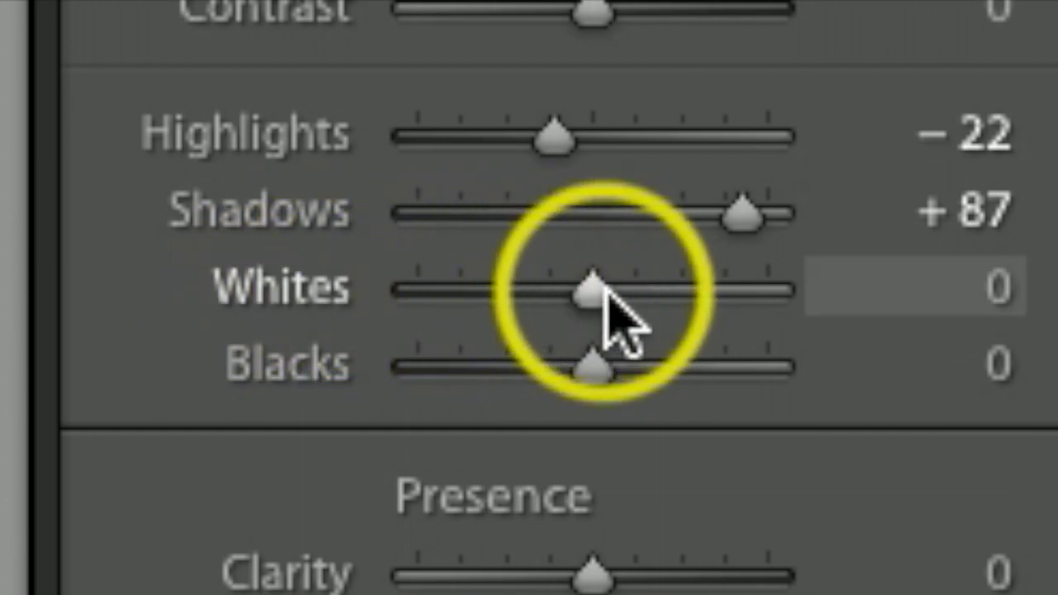
key(alt)
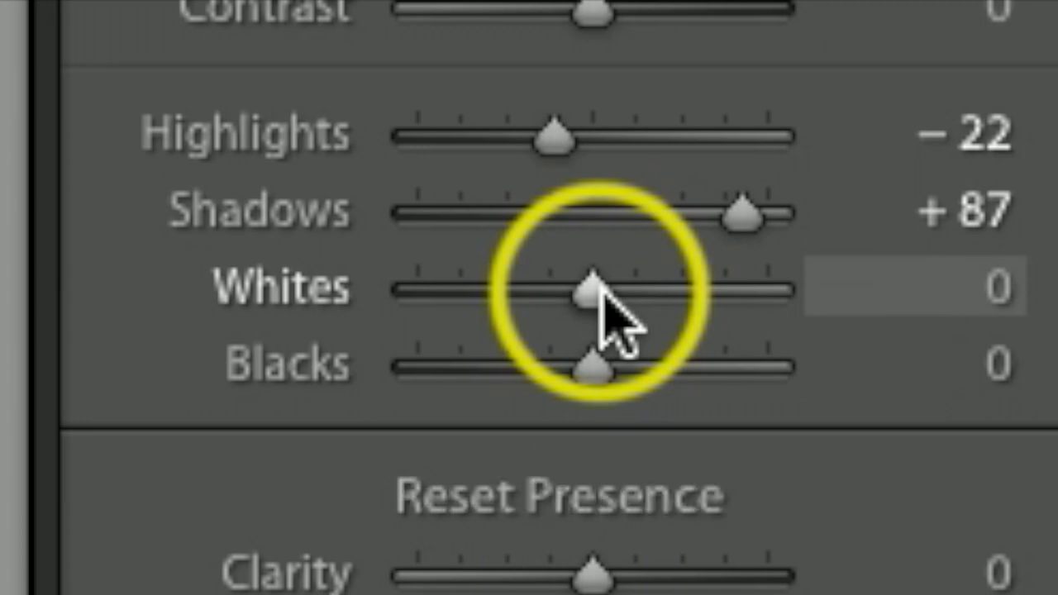
drag(601, 286, 611, 286)
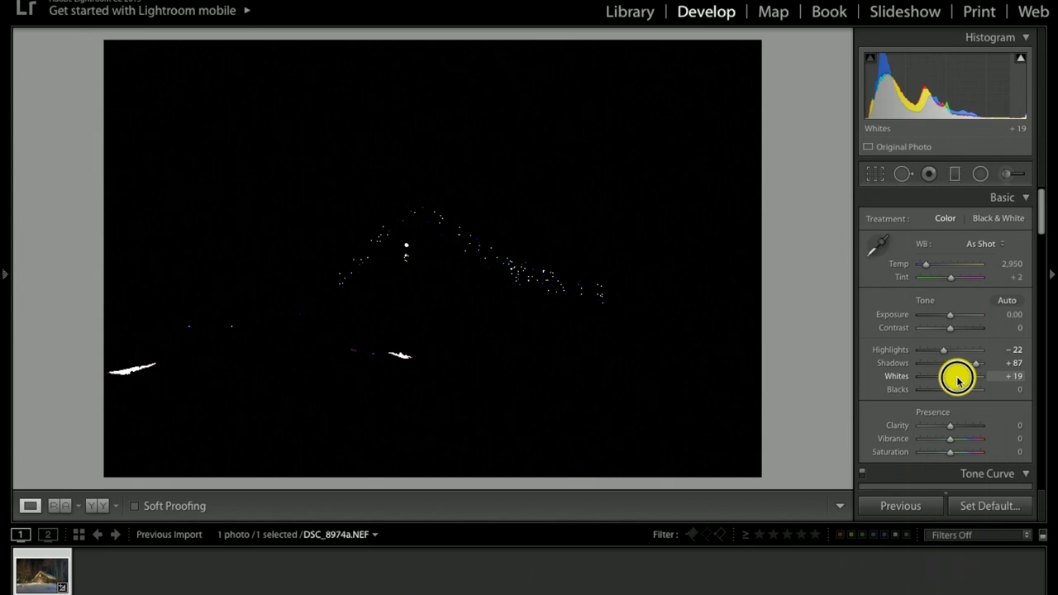
drag(956, 379, 957, 377)
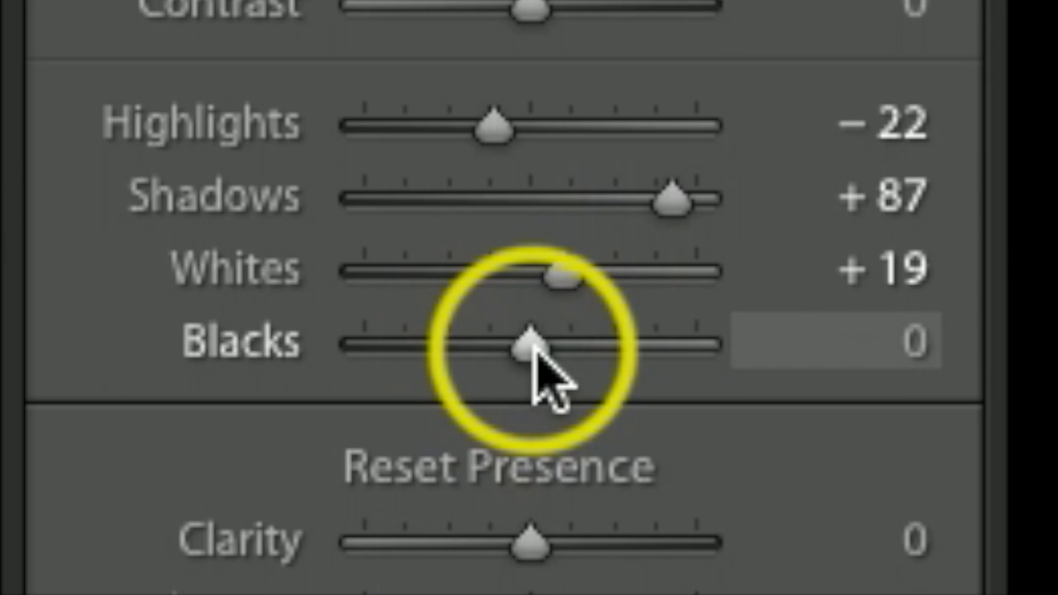
drag(533, 347, 501, 350)
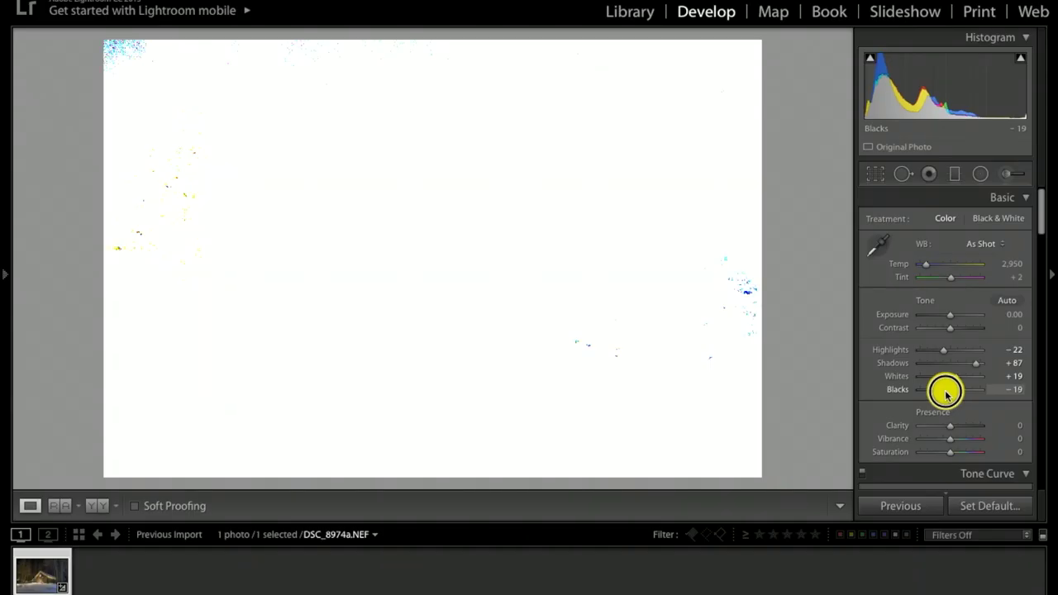
drag(947, 395, 939, 390)
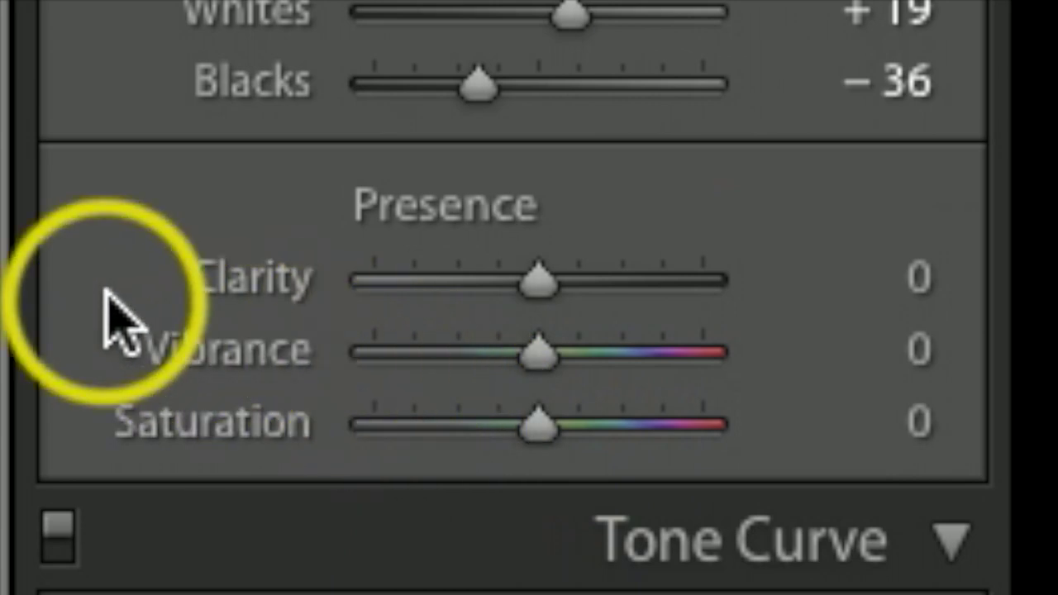
Step: Set Presence to Clarity +16, Vibrance +12 and Saturation +14
drag(538, 278, 570, 282)
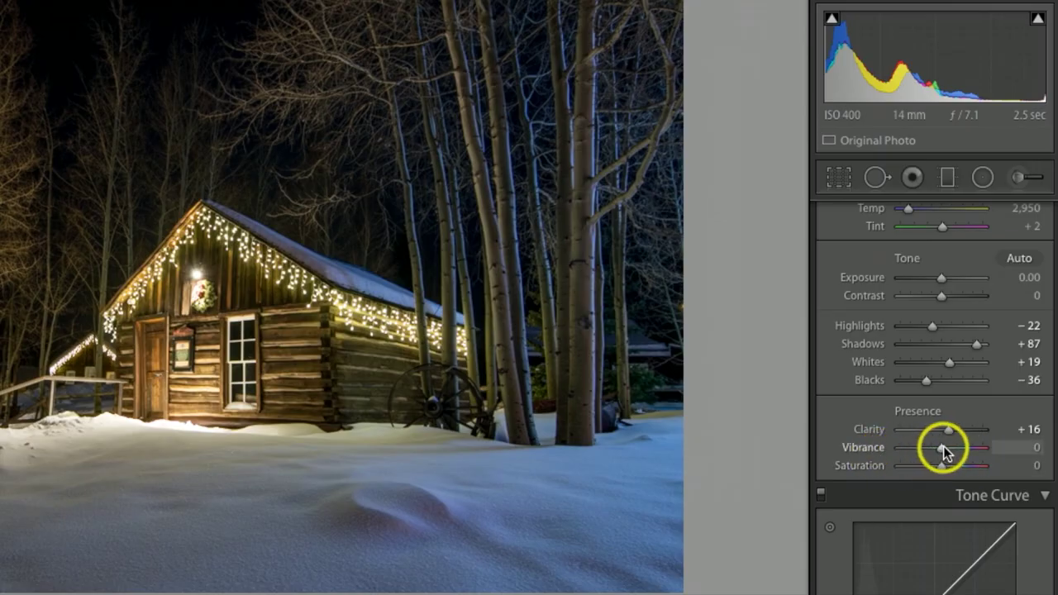
drag(940, 449, 945, 452)
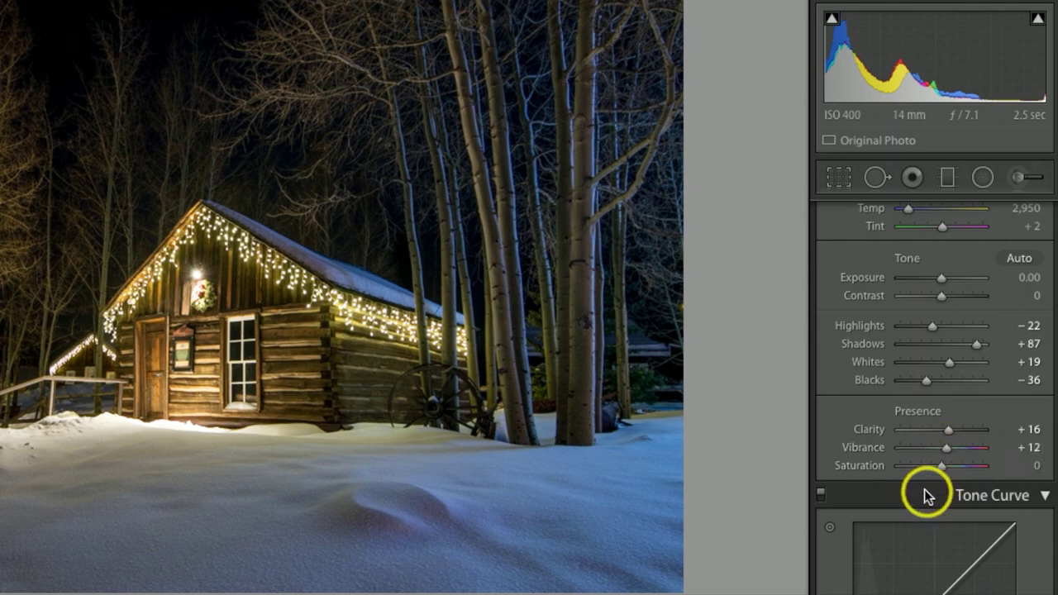
drag(944, 470, 950, 469)
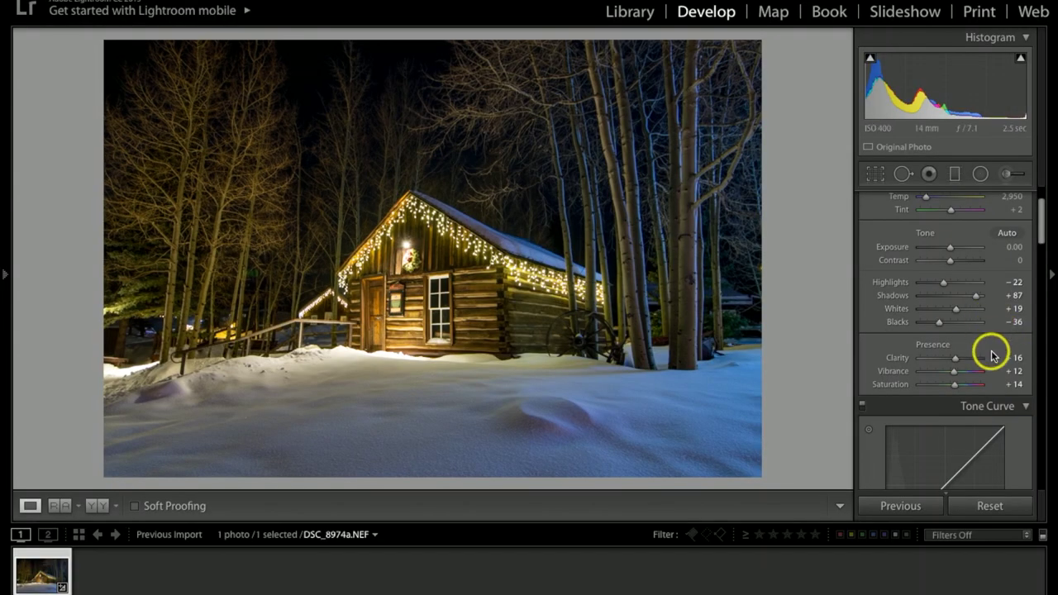
Step: Lower the HSL Yellow saturation slider to −30
scroll(963, 352, down, 2)
scroll(980, 351, down, 5)
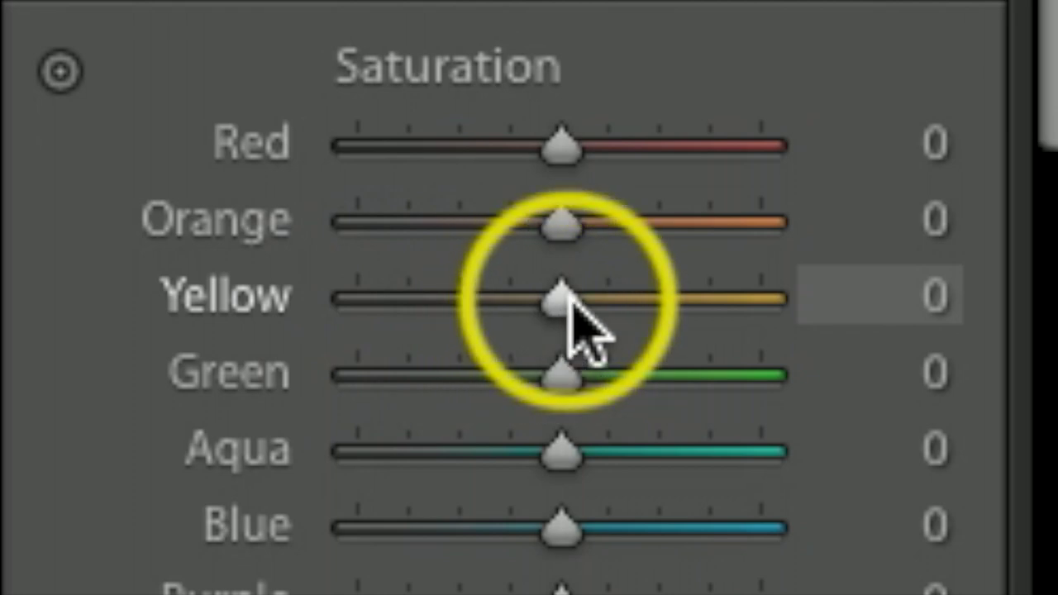
drag(555, 306, 475, 294)
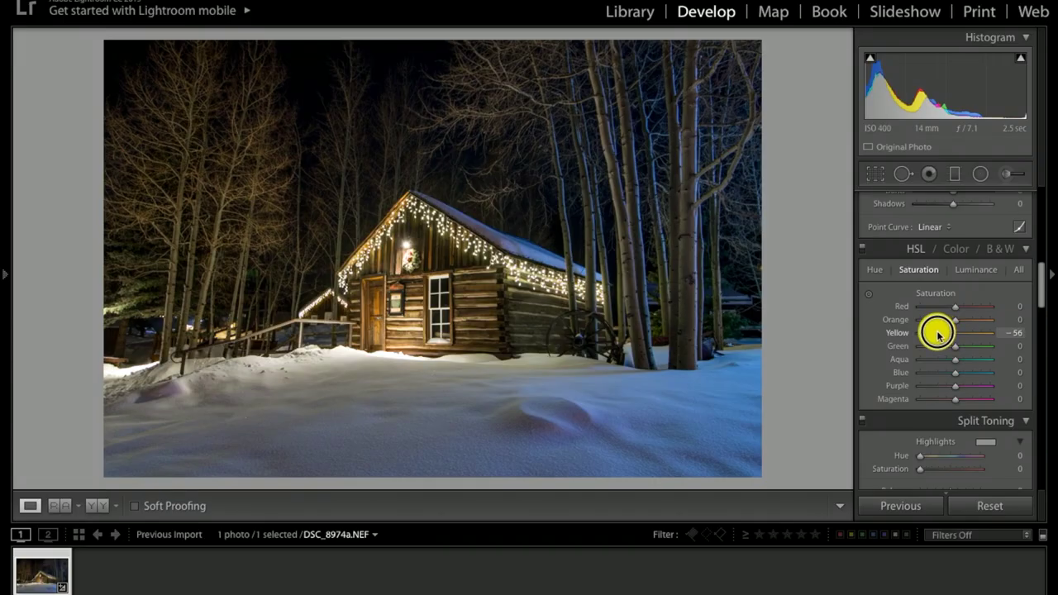
drag(937, 334, 946, 333)
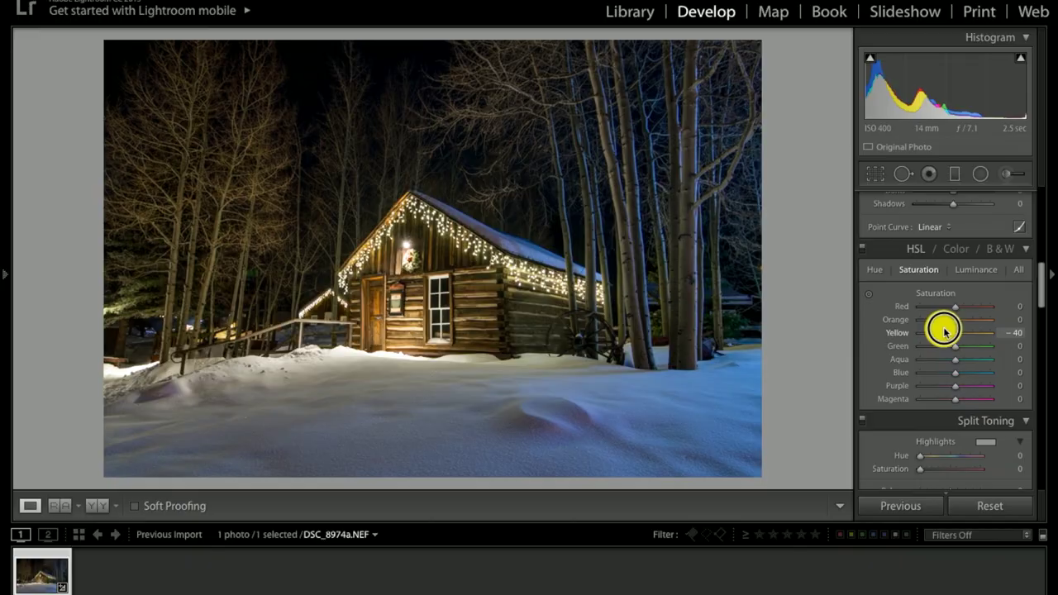
drag(945, 331, 947, 332)
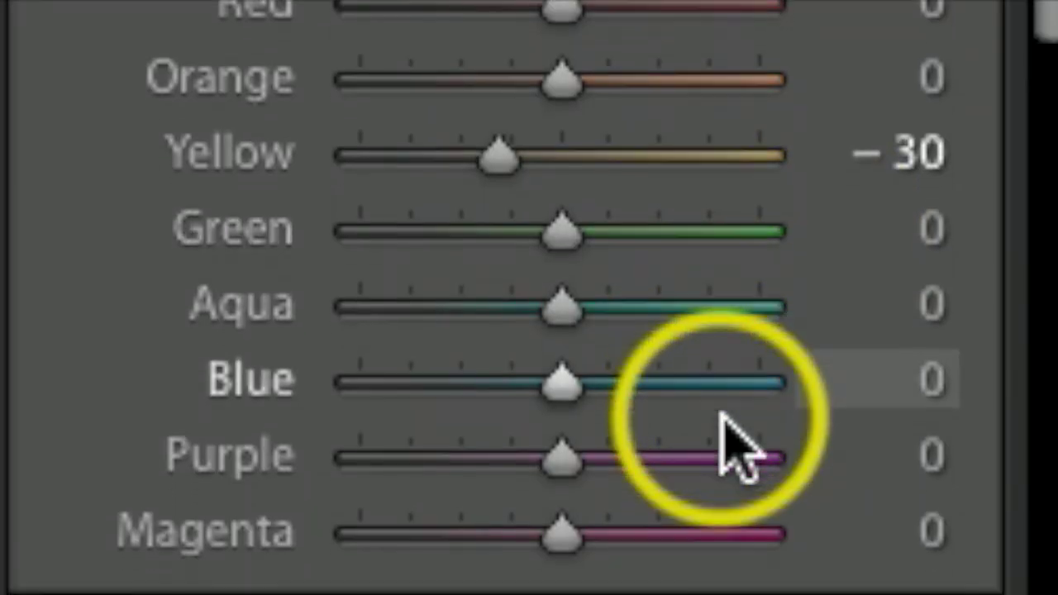
scroll(979, 370, down, 5)
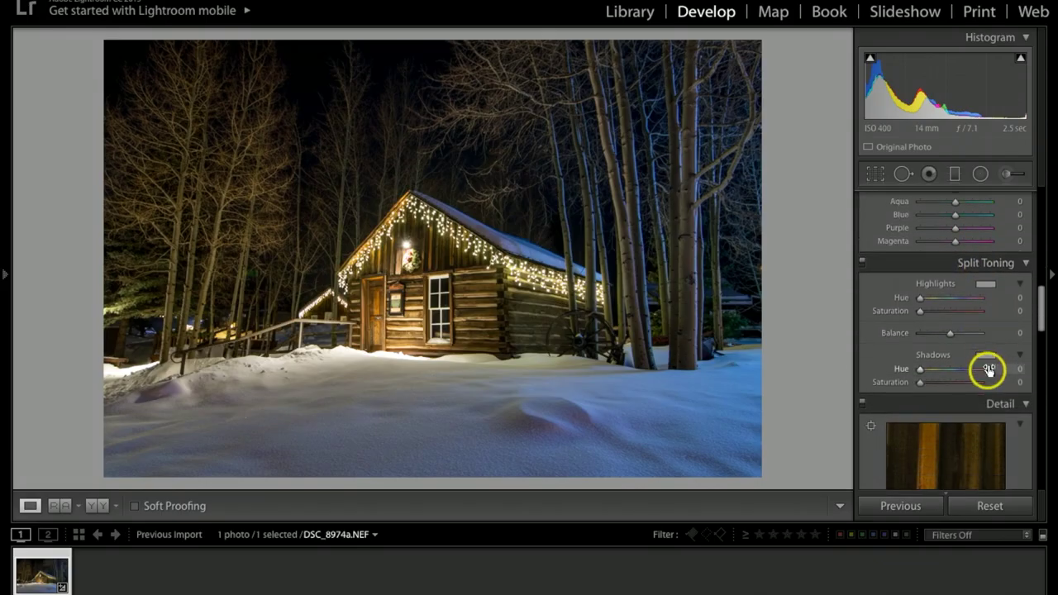
scroll(992, 372, down, 6)
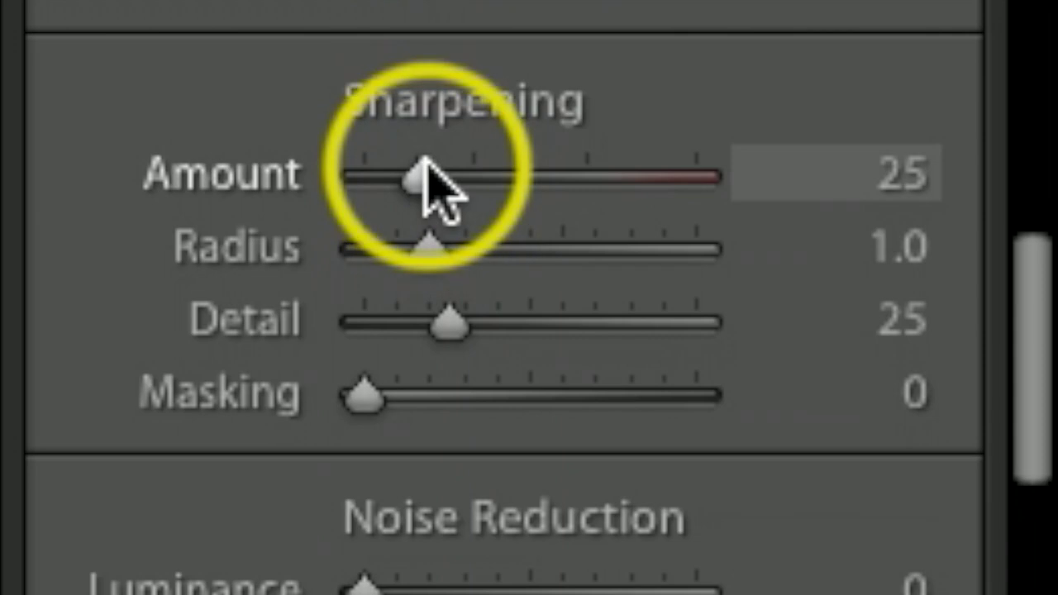
Step: Set Sharpening to Amount 73, Radius 1.0, Detail 25, Masking 58, previewing the mask
drag(426, 168, 533, 161)
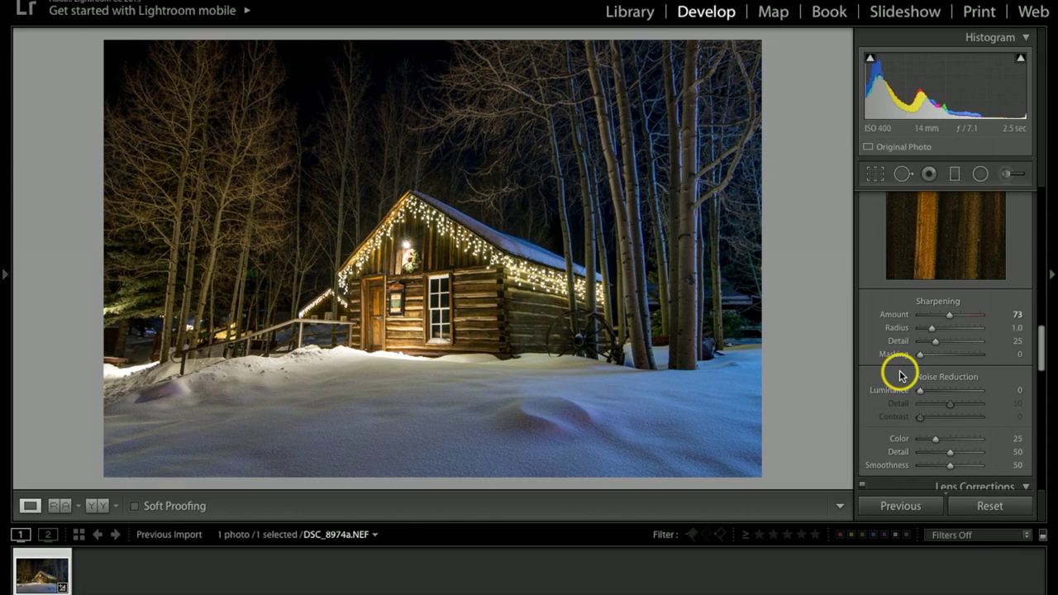
key(alt)
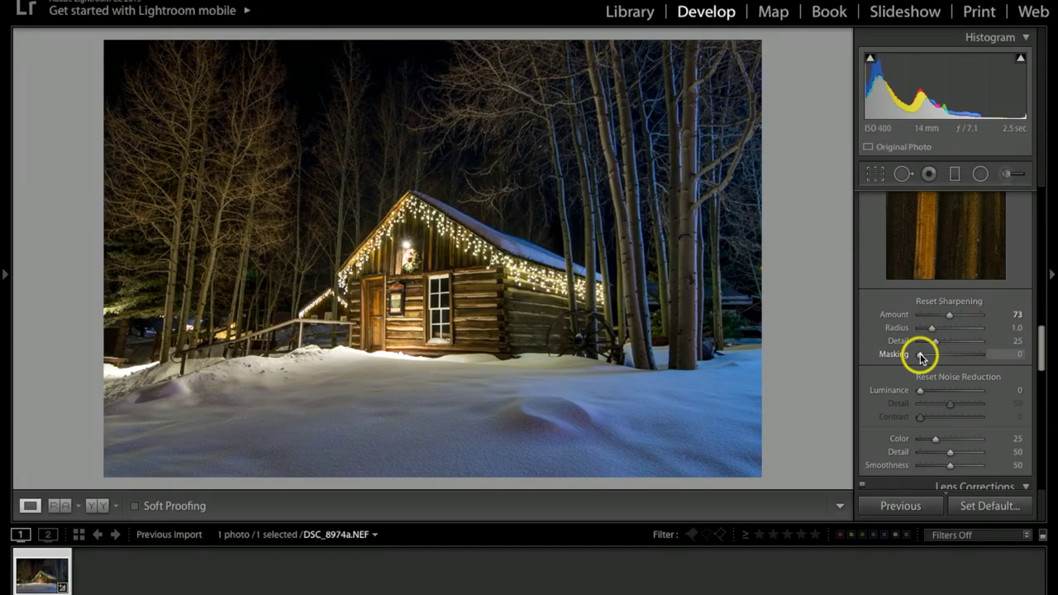
alt+click(921, 355)
drag(921, 356, 957, 356)
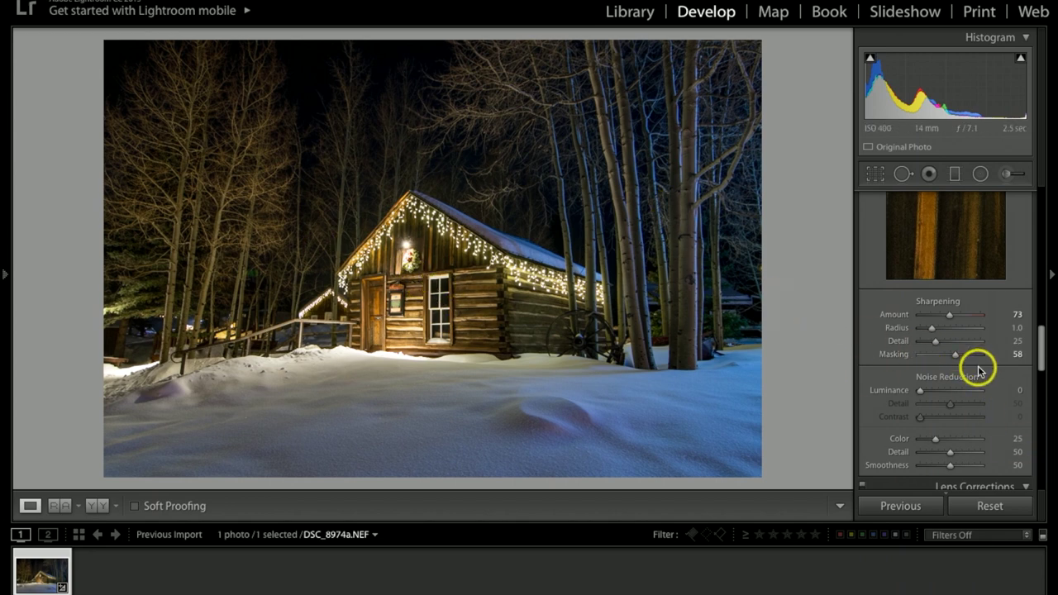
scroll(975, 368, down, 2)
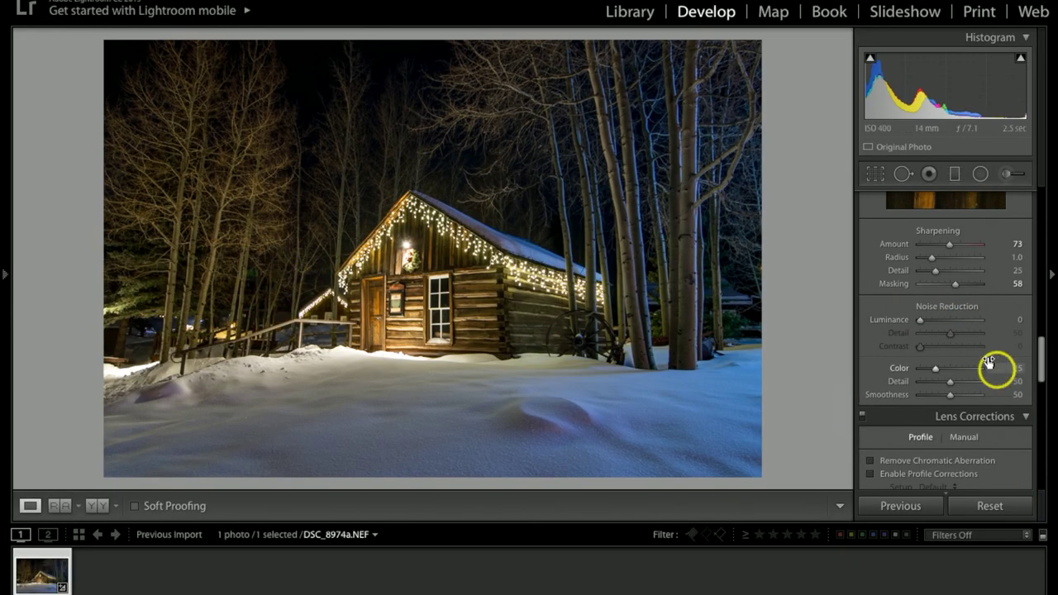
Step: Set the Noise Reduction Luminance slider to 17
drag(920, 322, 925, 324)
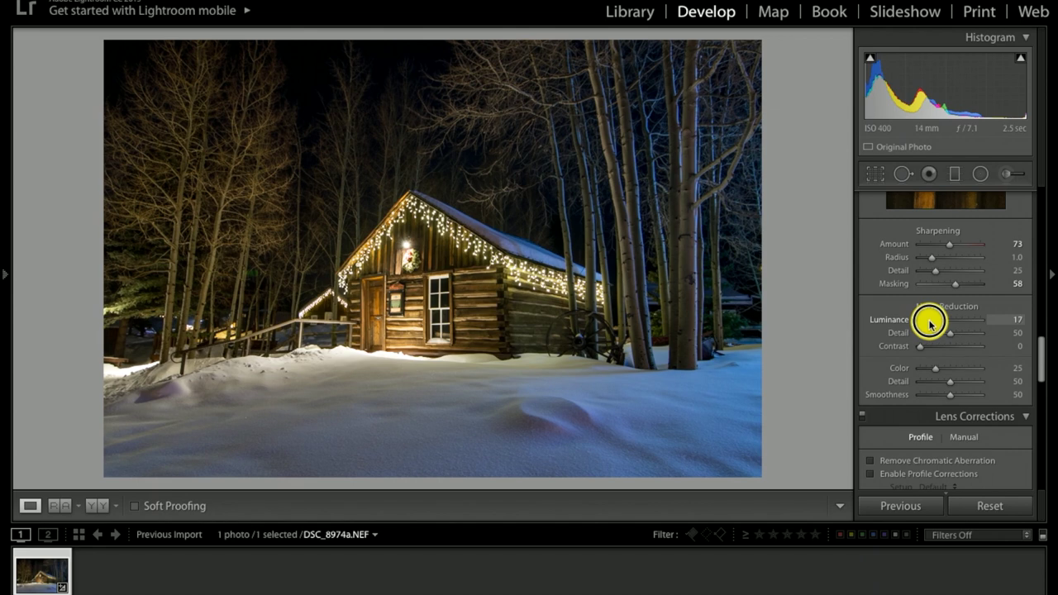
scroll(1002, 381, down, 4)
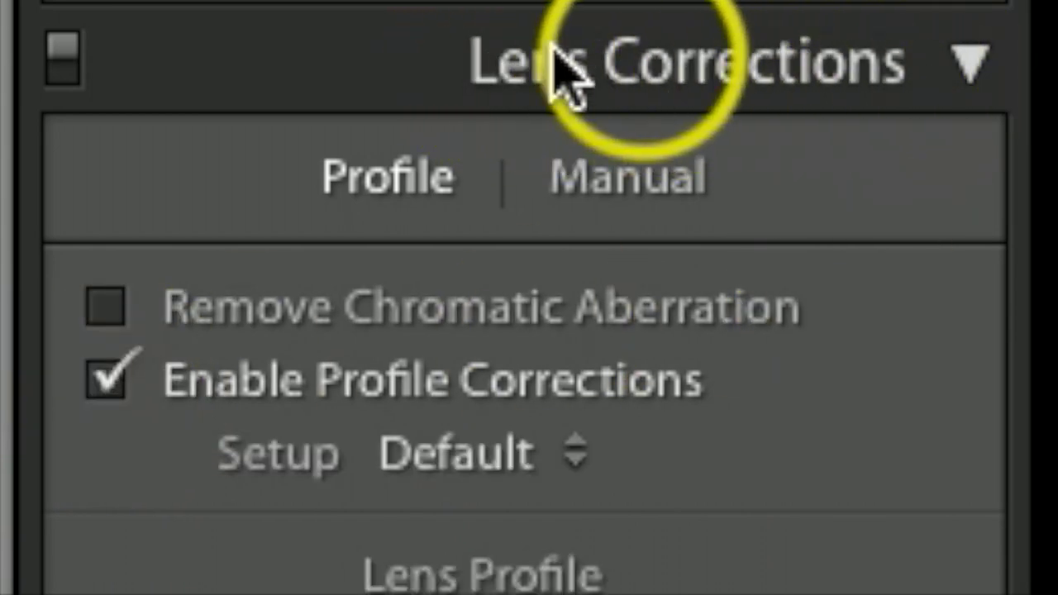
Step: Enable Profile Corrections, comparing on and off, and review the detected Tokina lens make
click(966, 70)
click(965, 70)
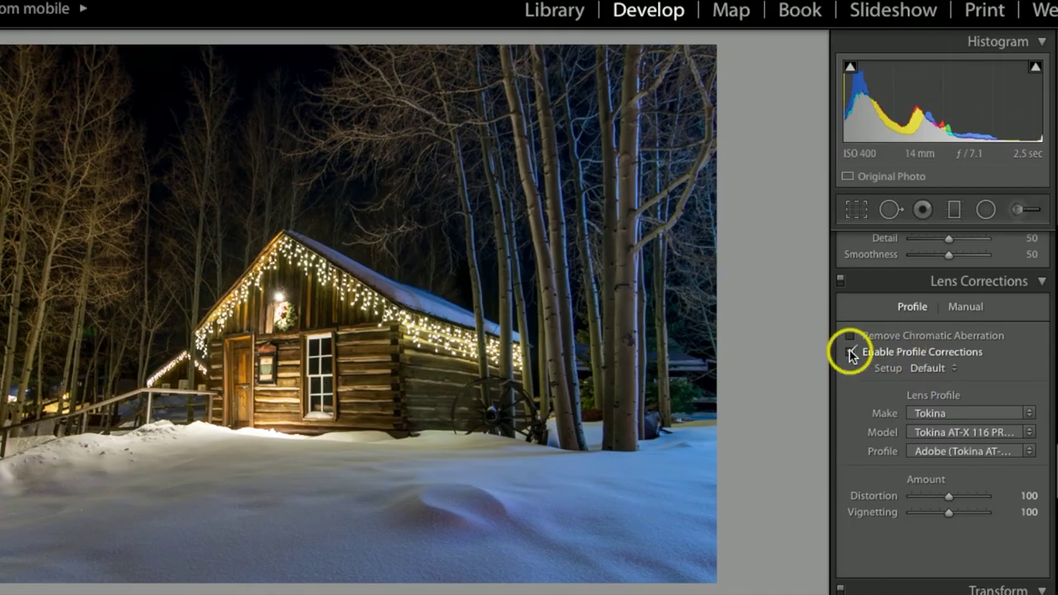
click(850, 353)
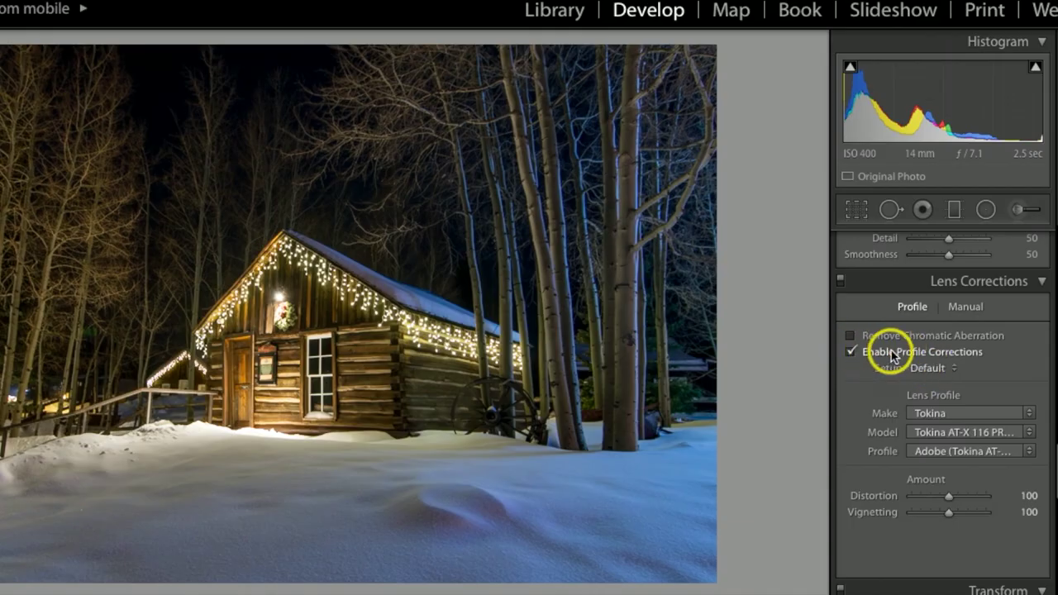
click(851, 354)
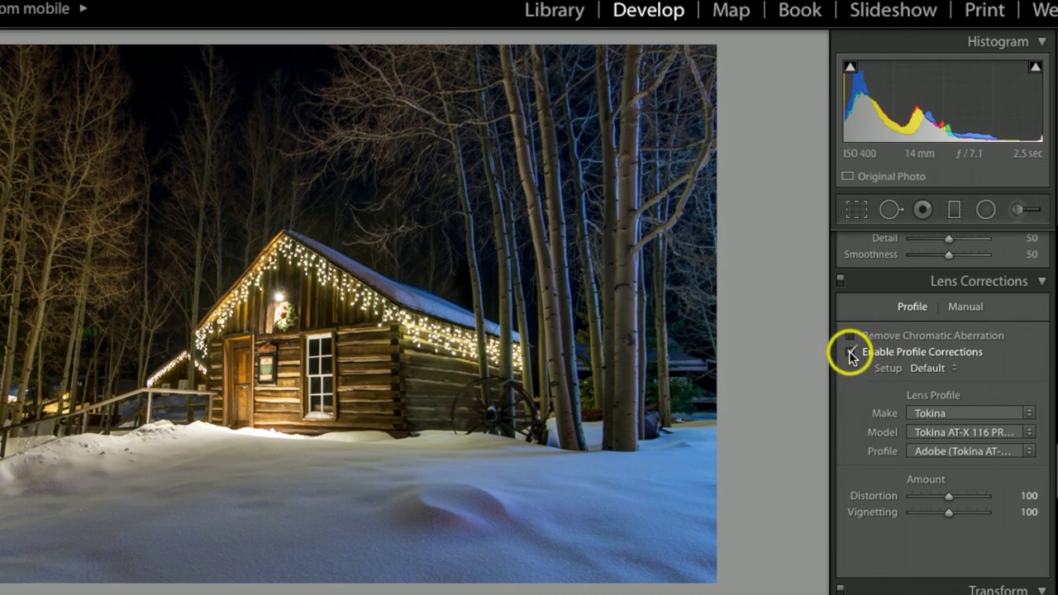
click(852, 354)
click(852, 354)
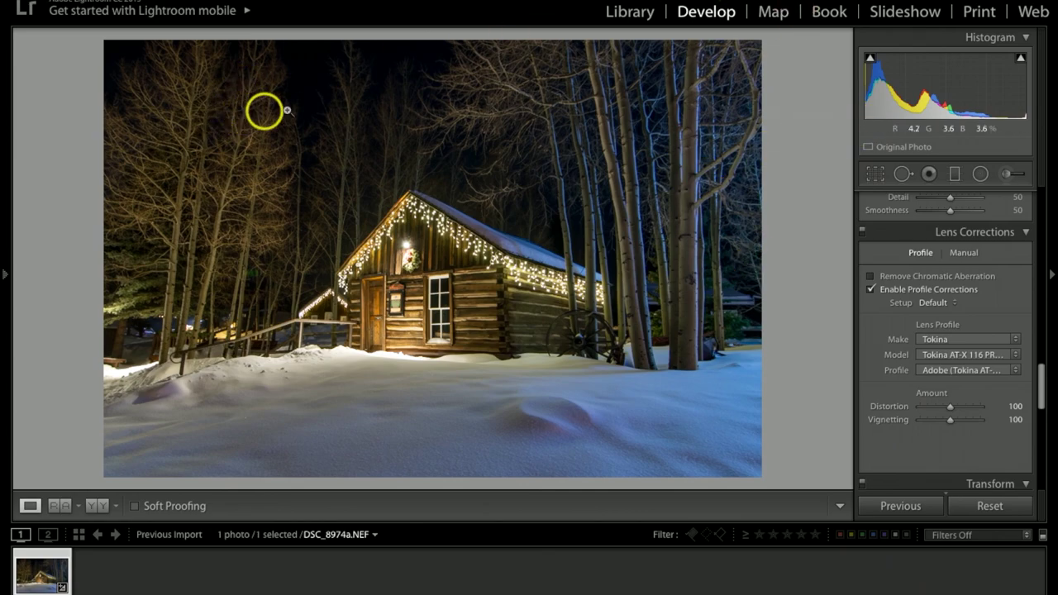
scroll(951, 372, down, 2)
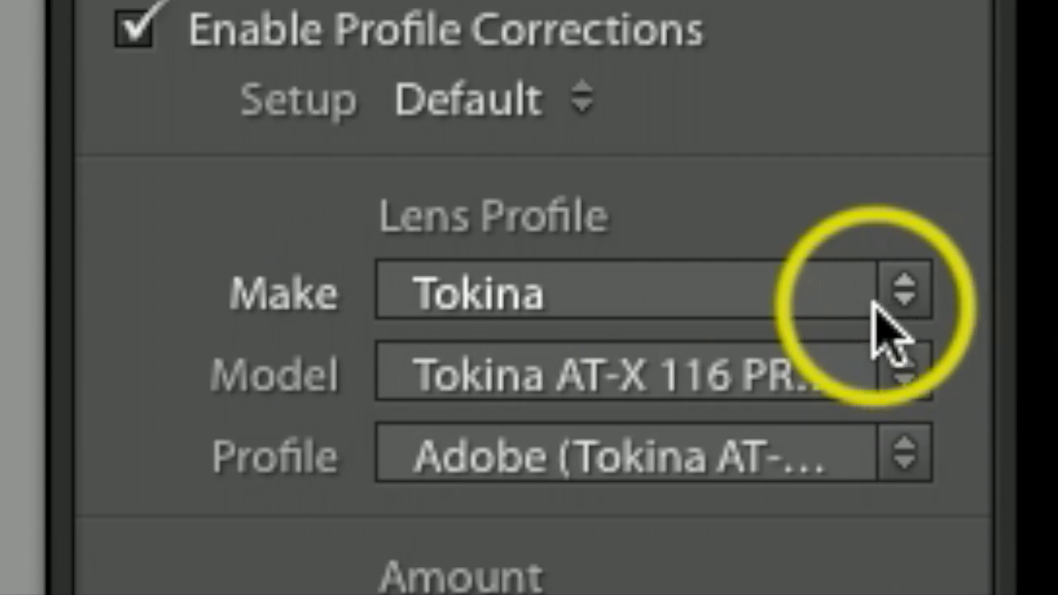
click(876, 304)
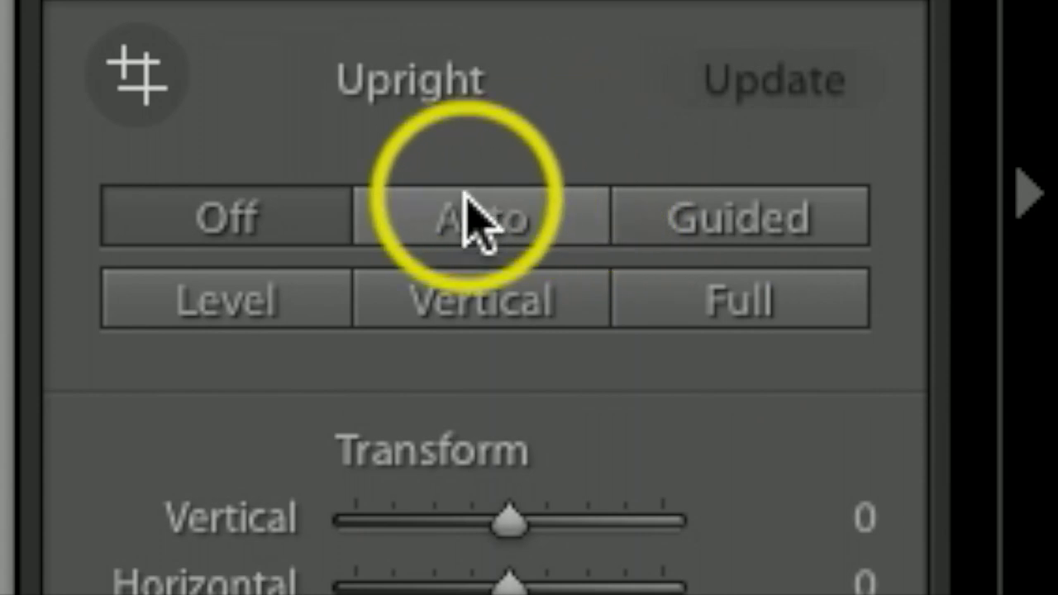
Step: Apply Upright Auto perspective correction, comparing it against Off before reapplying
click(511, 241)
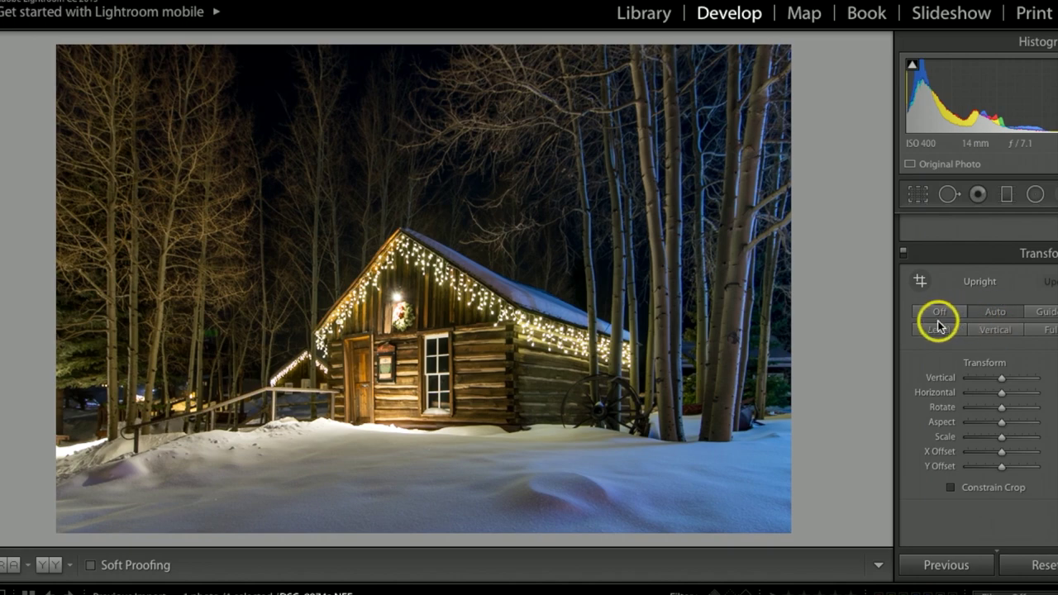
click(943, 314)
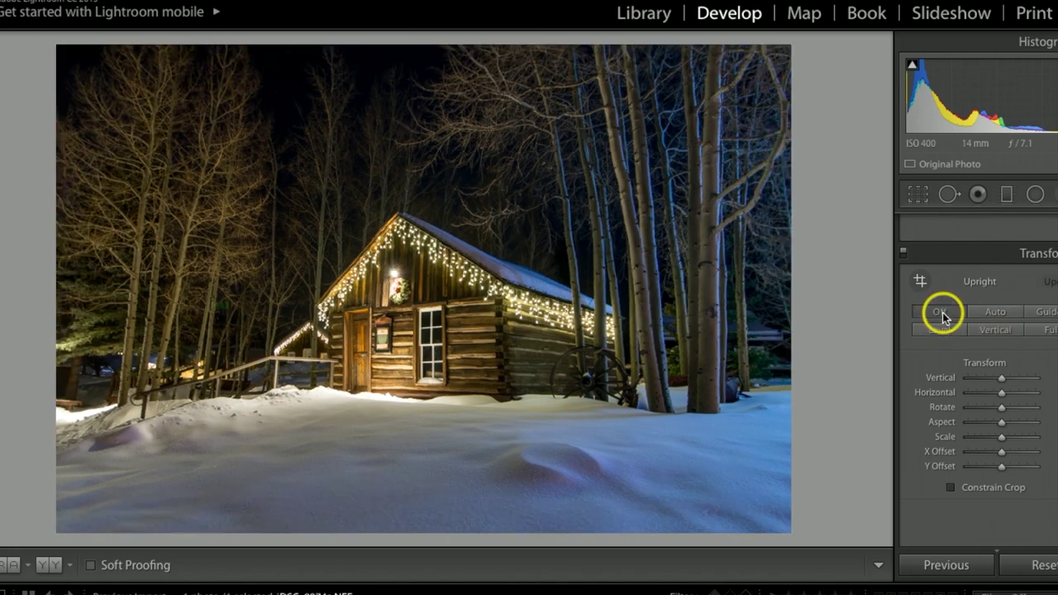
click(996, 314)
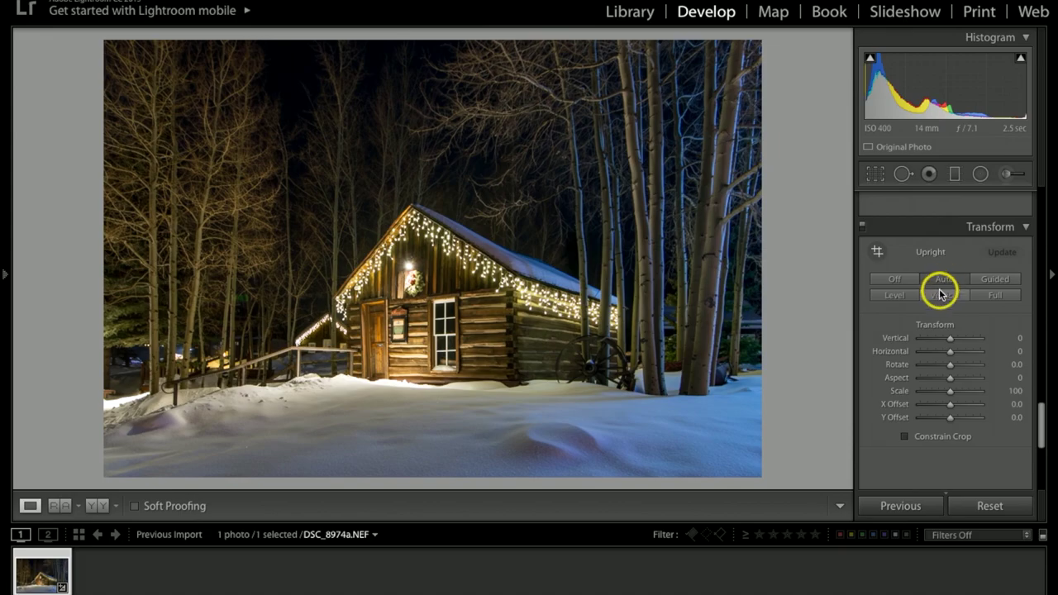
Step: Set the Highlight Priority Post-Crop Vignetting Amount to +3
scroll(940, 420, down, 1)
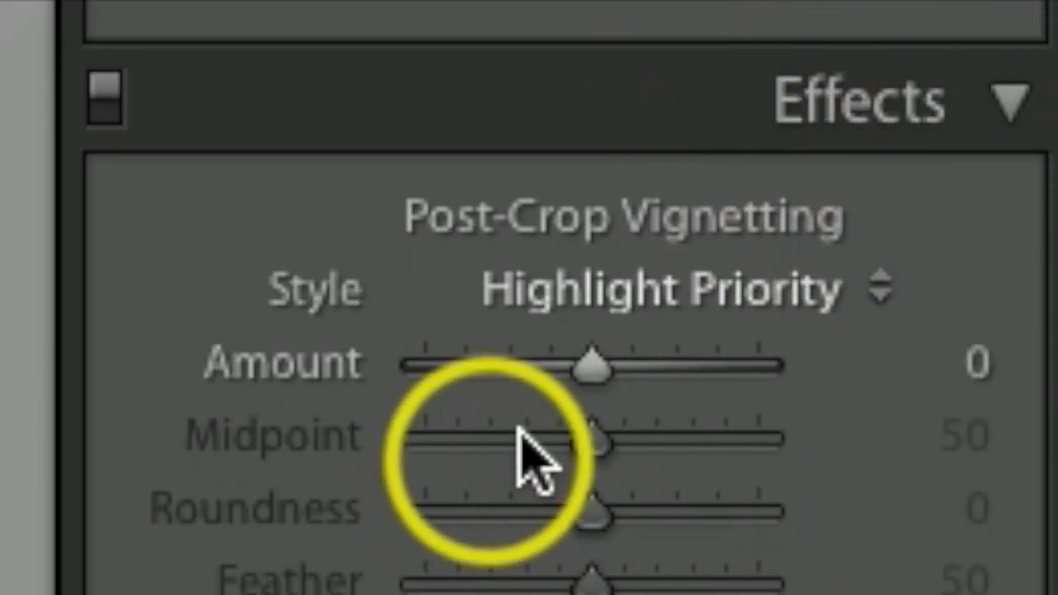
click(592, 364)
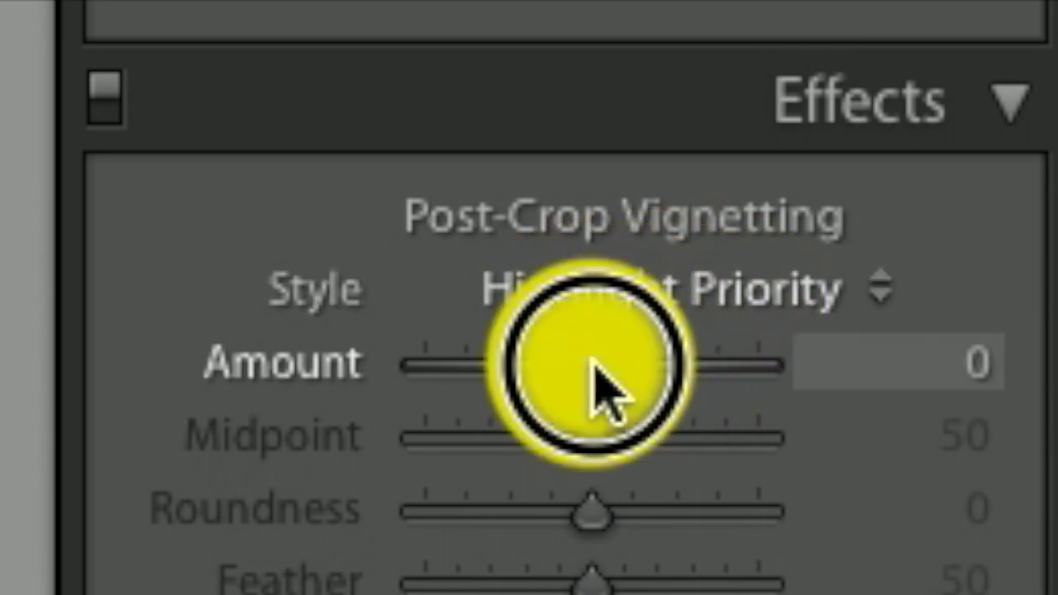
drag(591, 361, 605, 366)
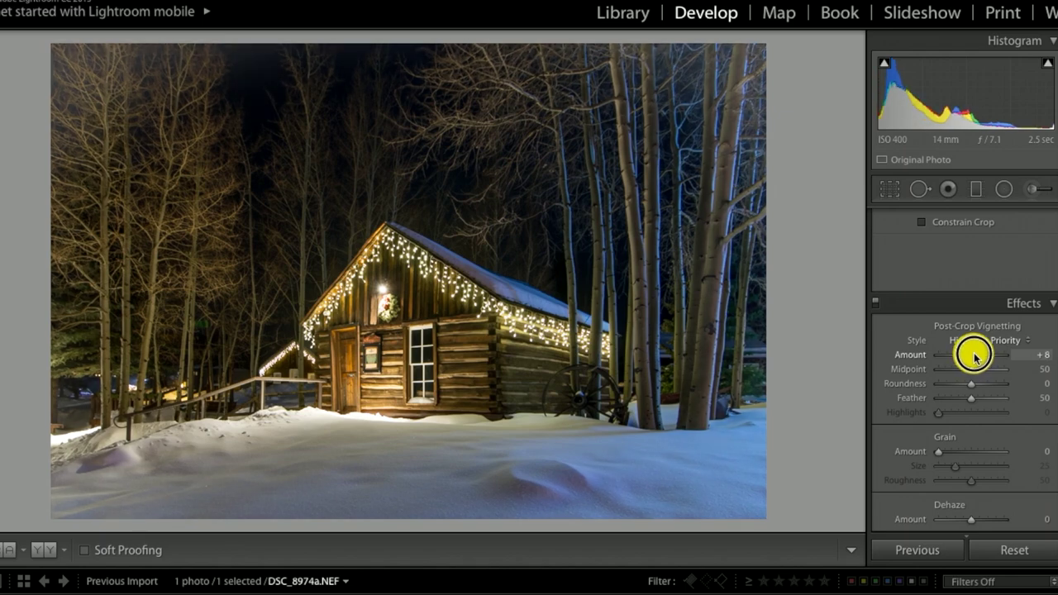
drag(975, 356, 901, 353)
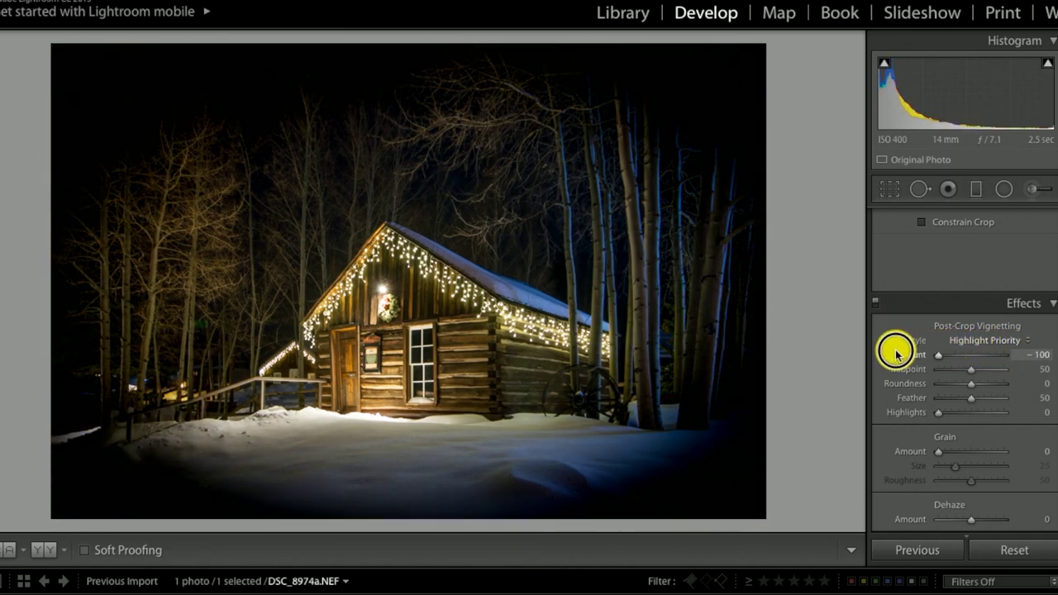
drag(935, 355, 973, 357)
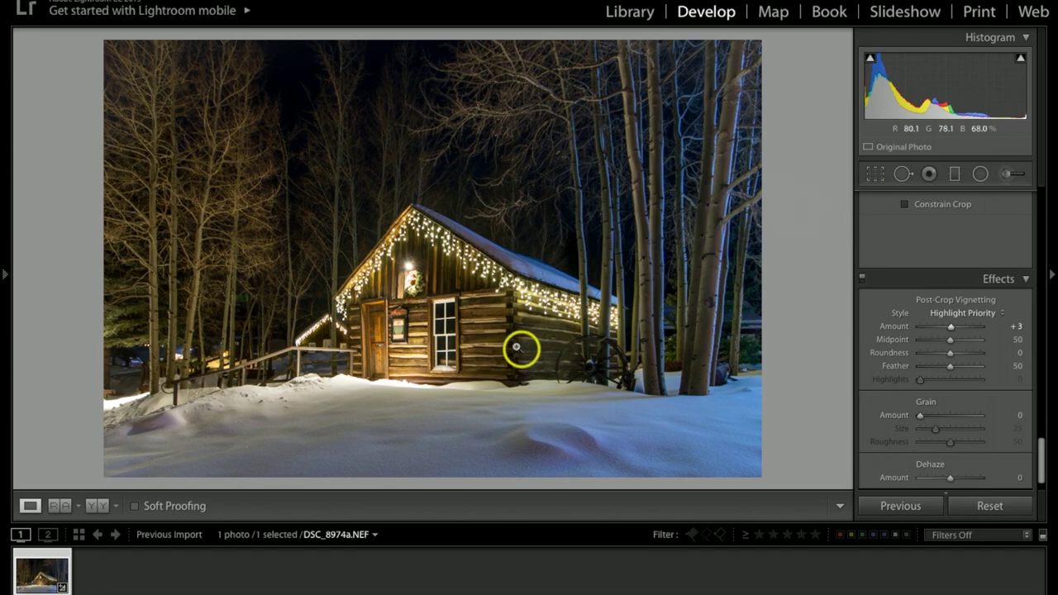
Step: Set the Dehaze Amount to +8
scroll(989, 365, down, 1)
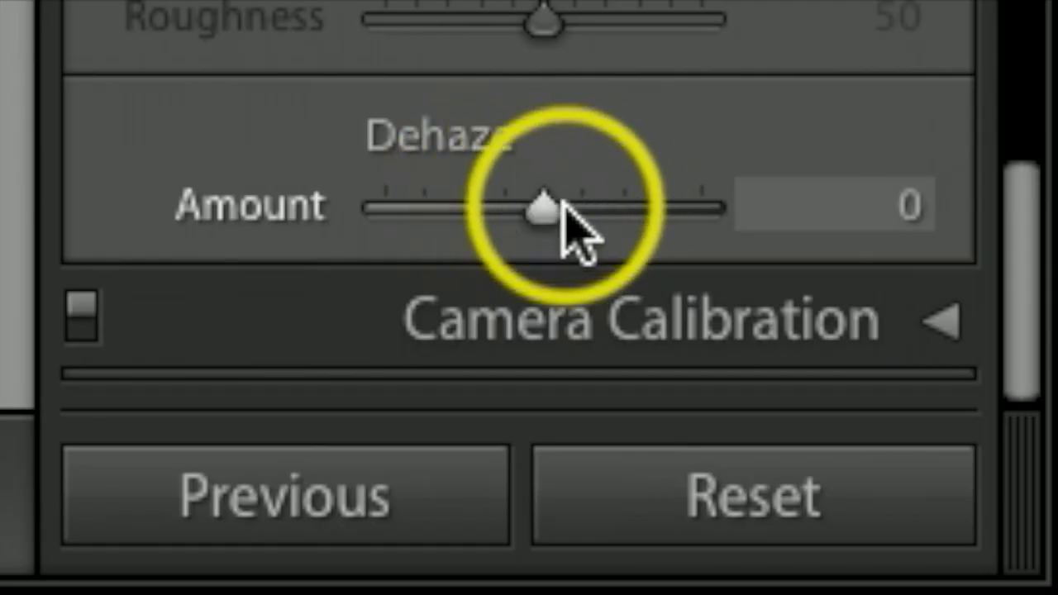
click(544, 206)
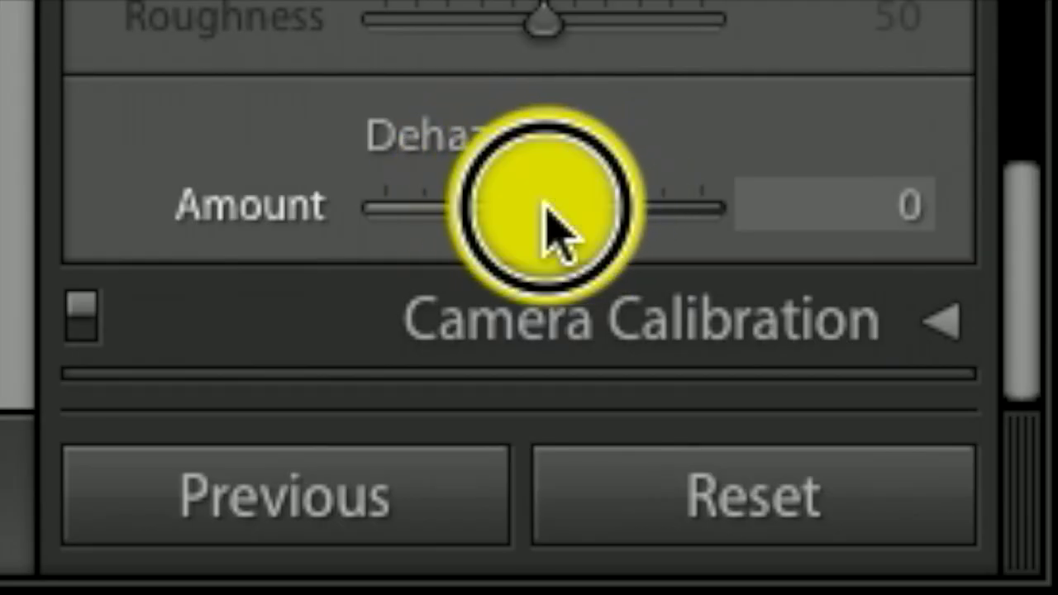
drag(546, 211, 557, 210)
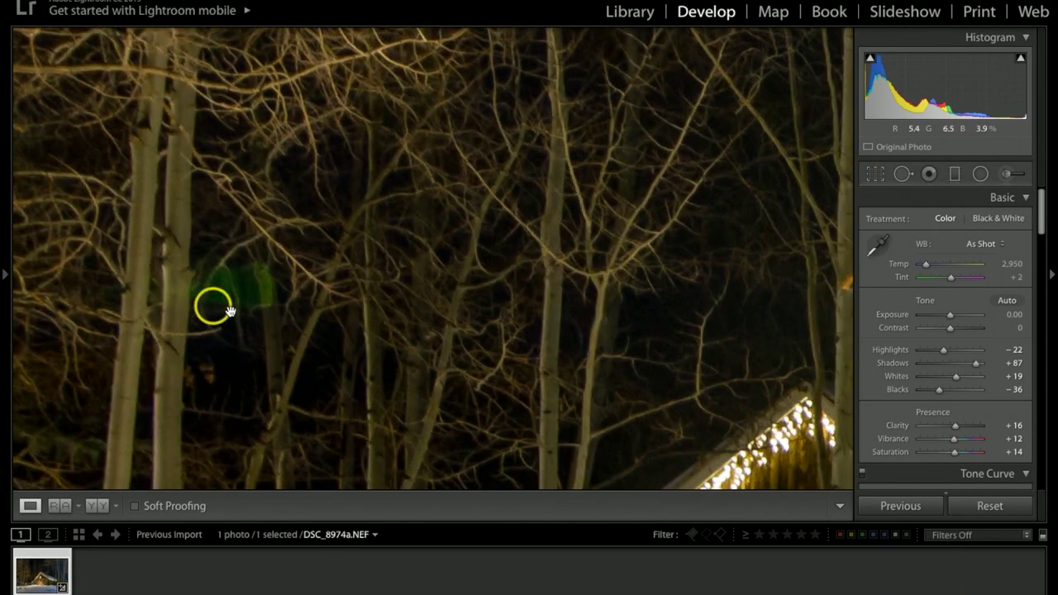
Step: Clone over the green glow between the tree trunks using a nearby patch of branches
drag(275, 353, 425, 250)
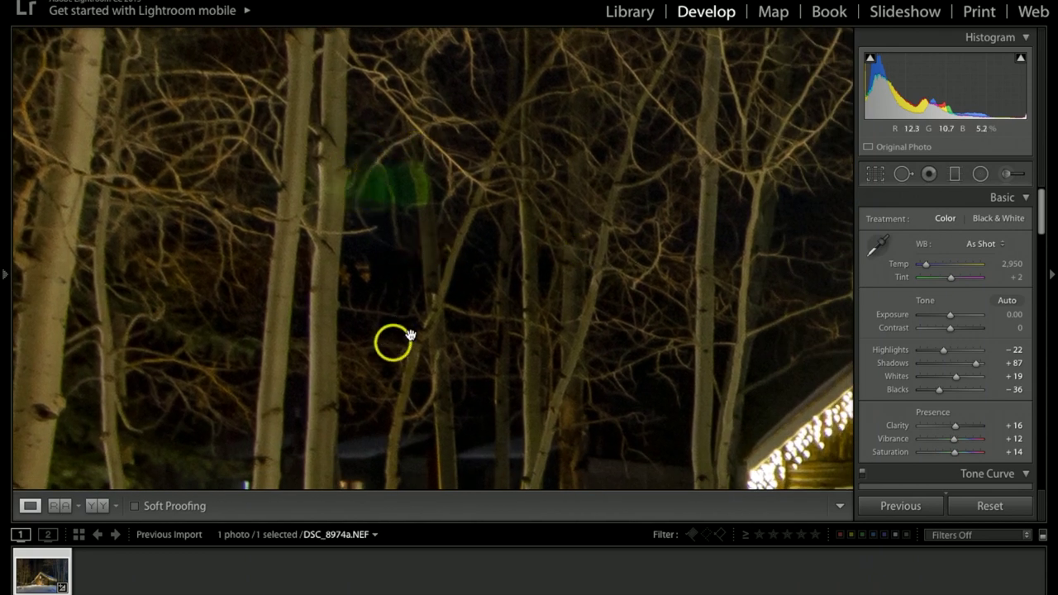
drag(411, 335, 418, 454)
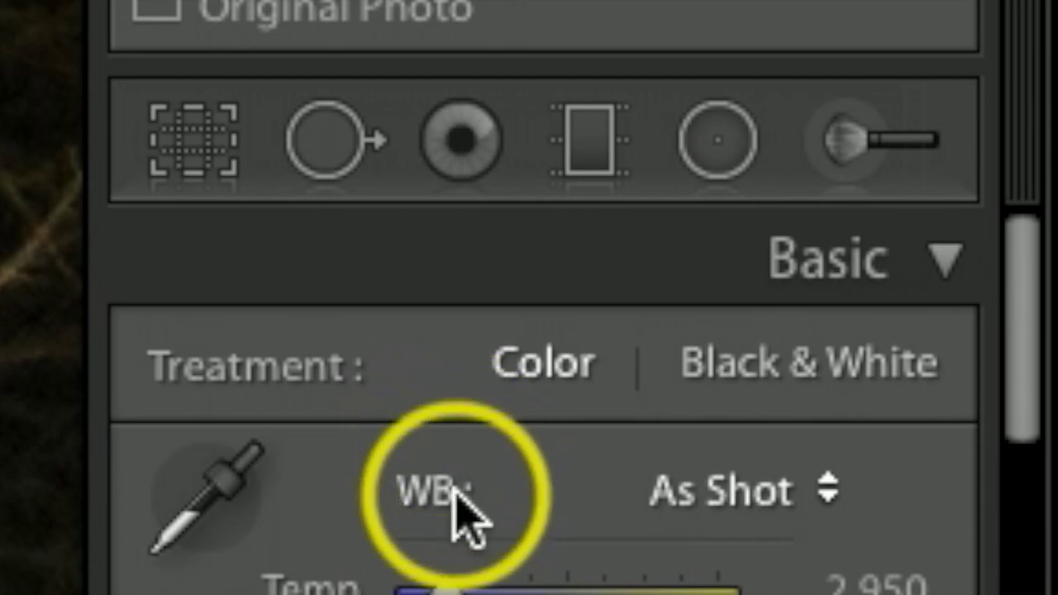
click(347, 166)
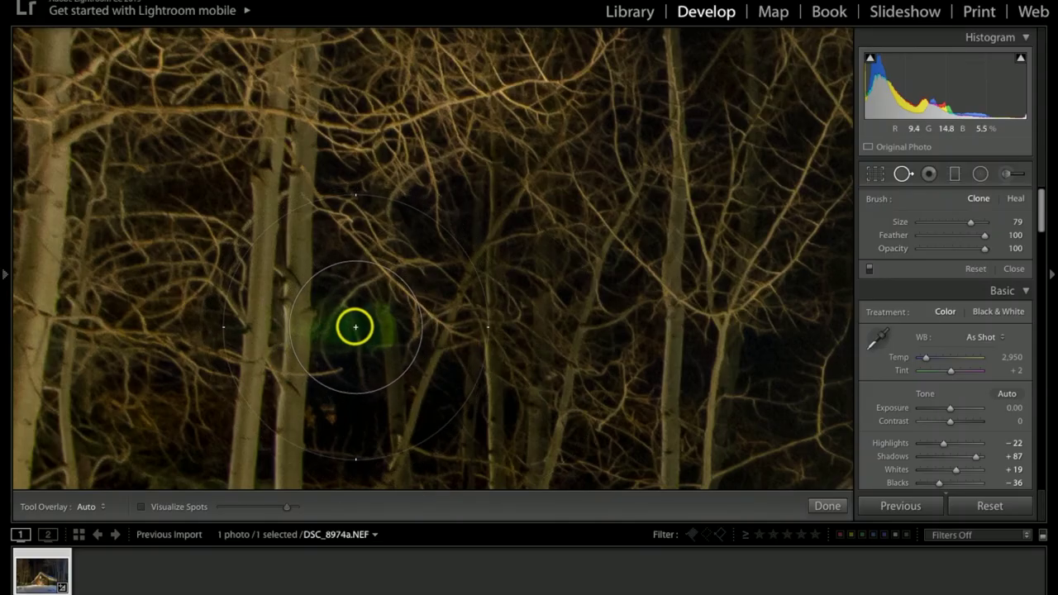
scroll(354, 329, down, 1)
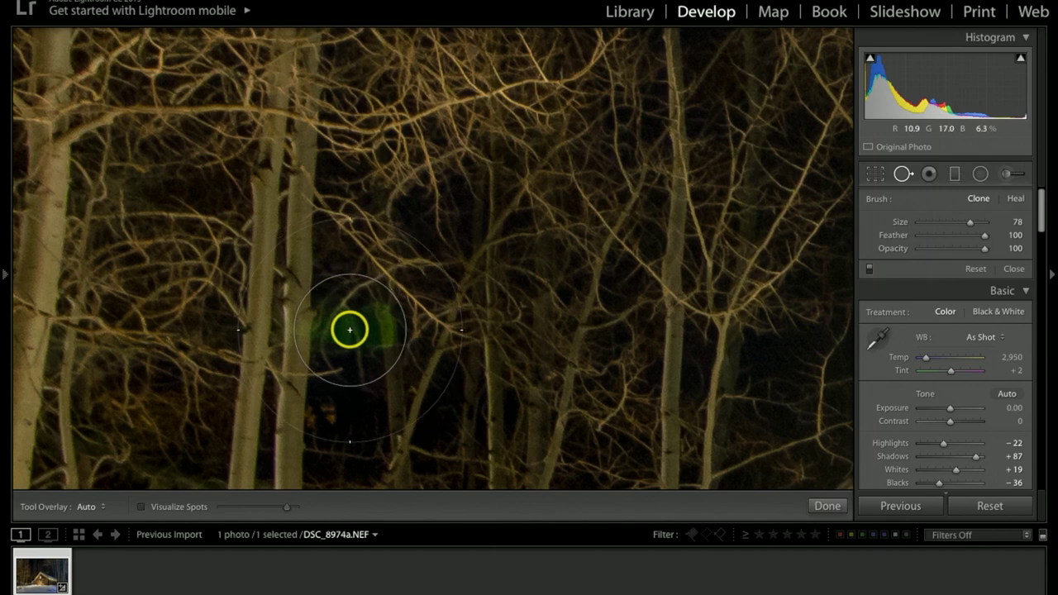
scroll(350, 330, down, 1)
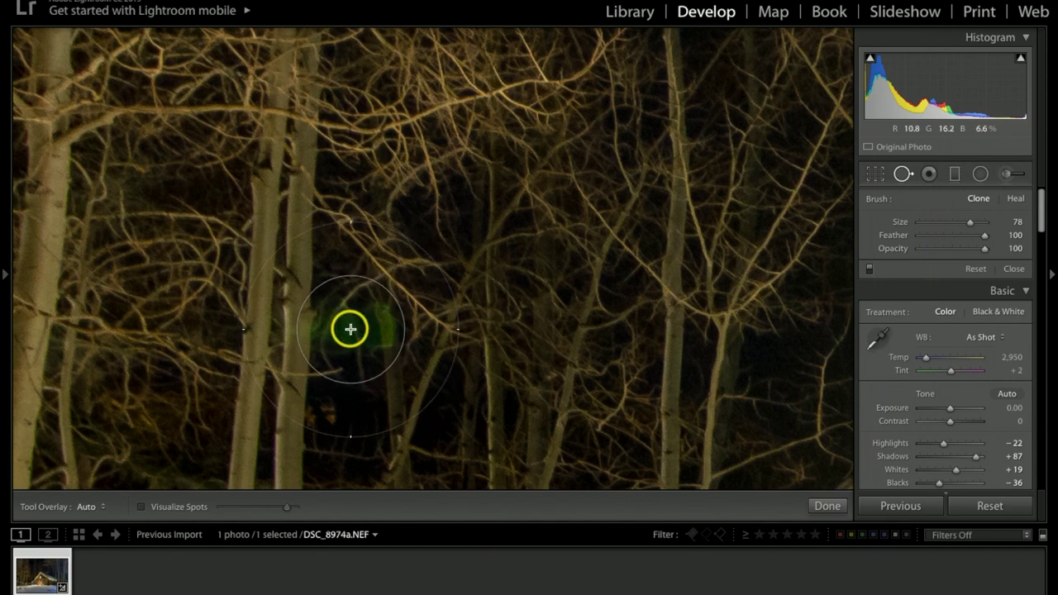
click(350, 330)
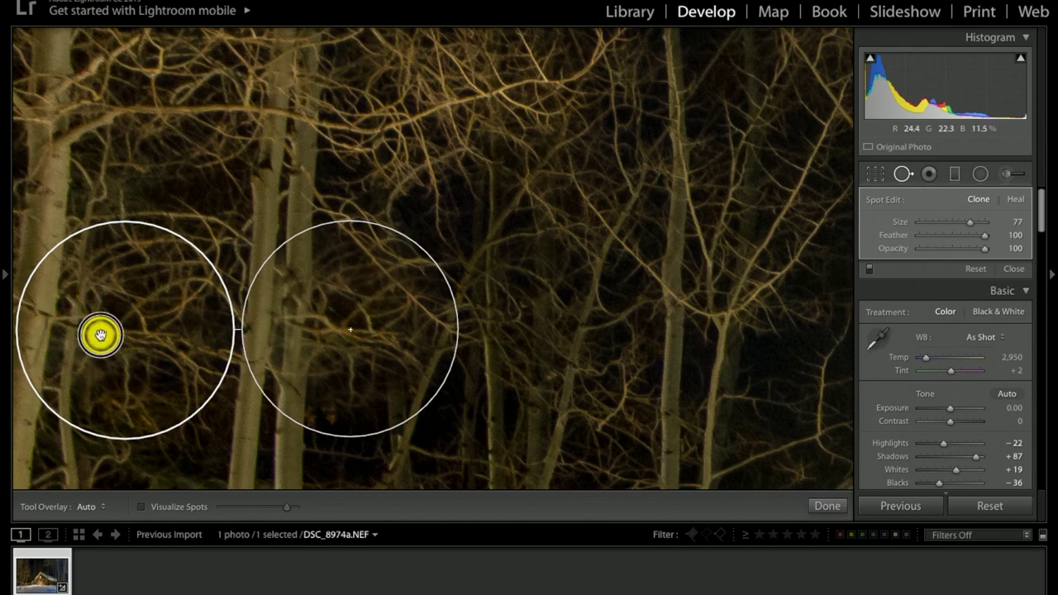
drag(100, 335, 99, 293)
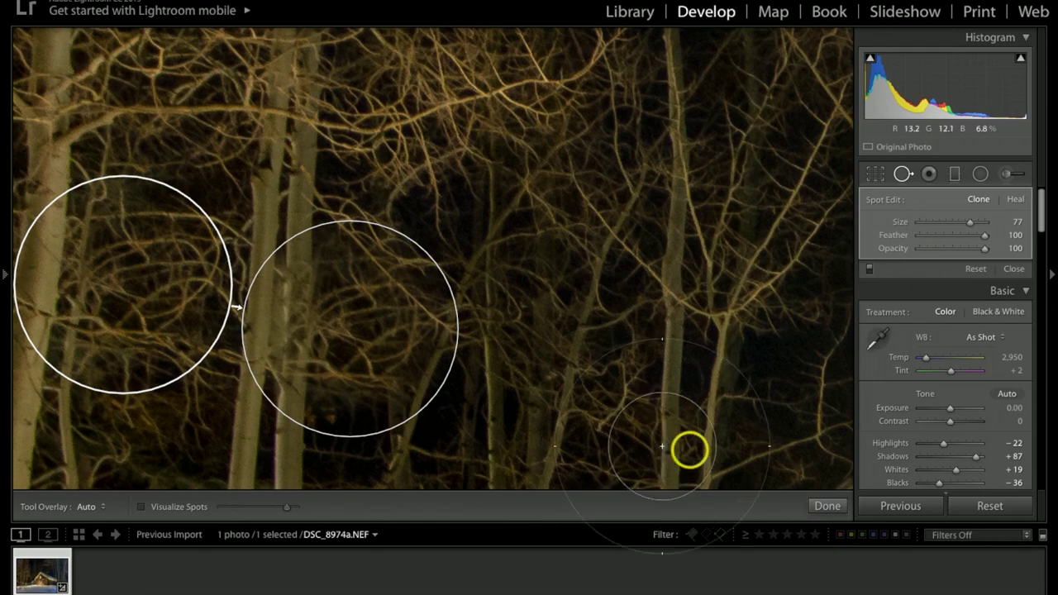
click(830, 506)
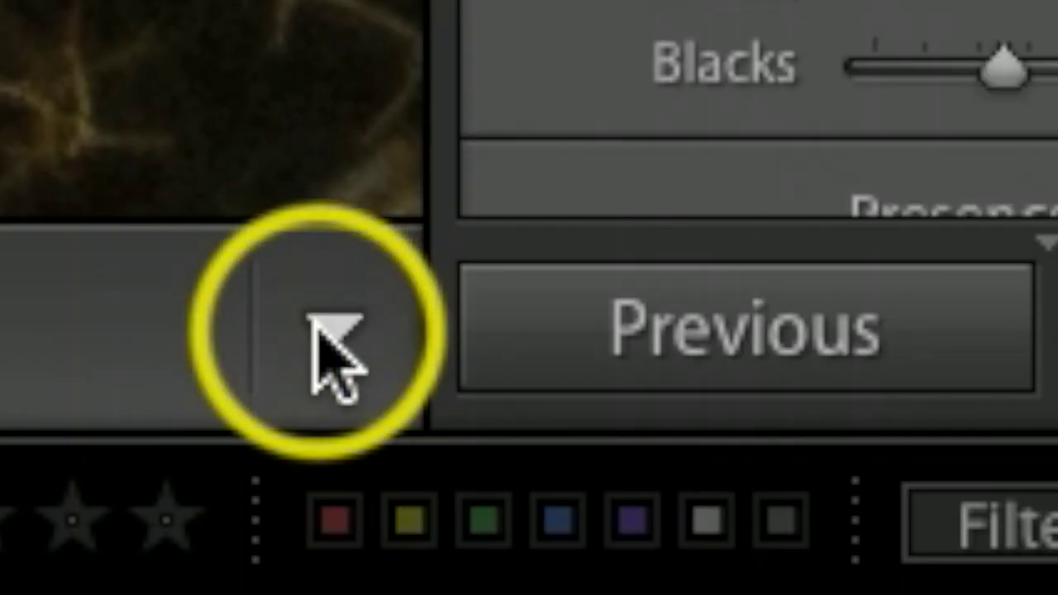
click(335, 335)
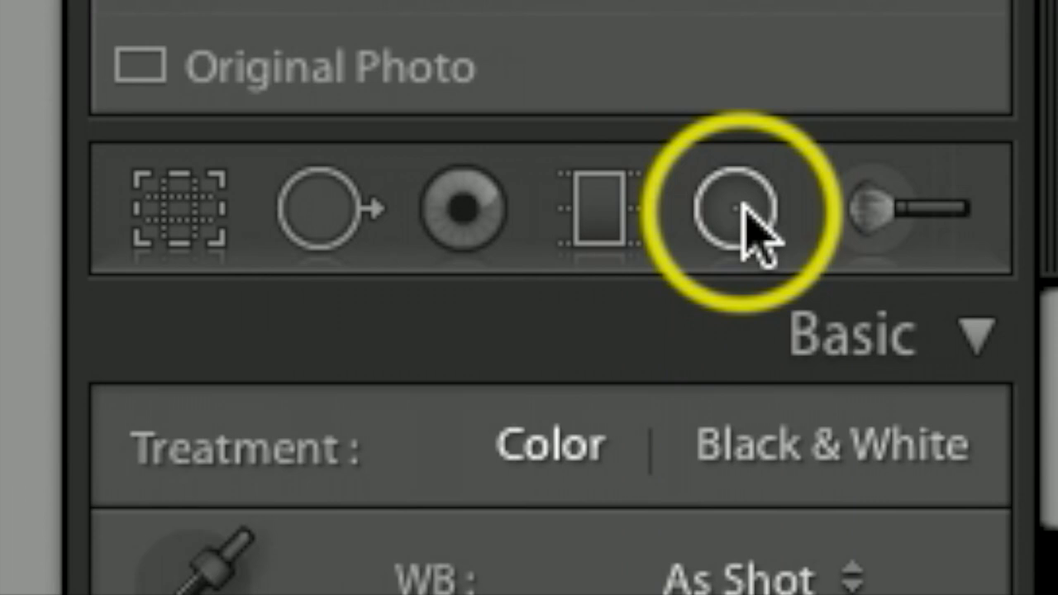
Step: Add a radial filter around the cabin with Exposure 0.60, Highlights −47 and Clarity 12
click(748, 216)
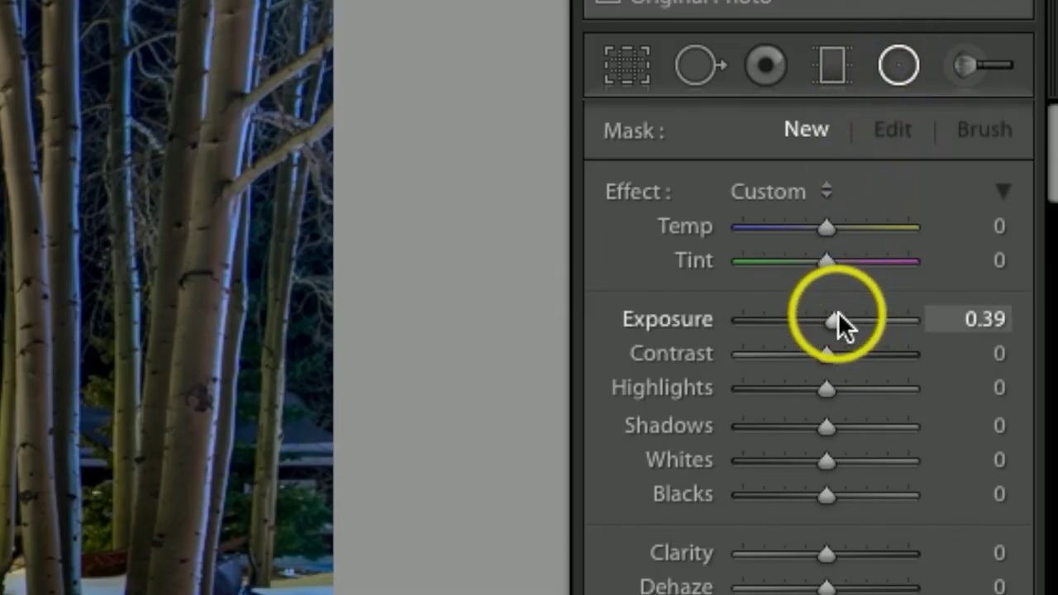
drag(836, 318, 833, 317)
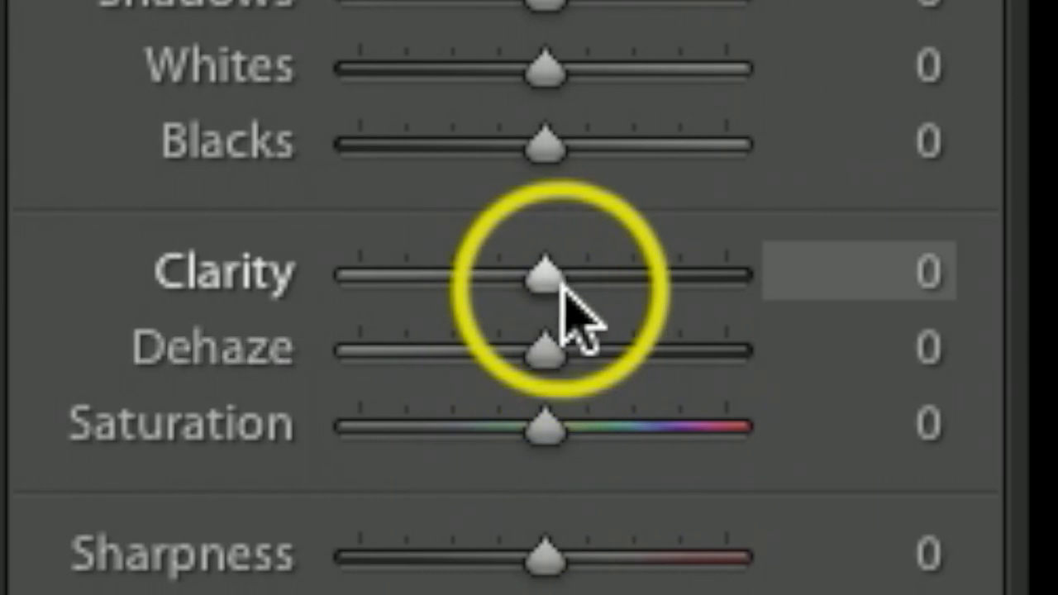
drag(562, 285, 570, 285)
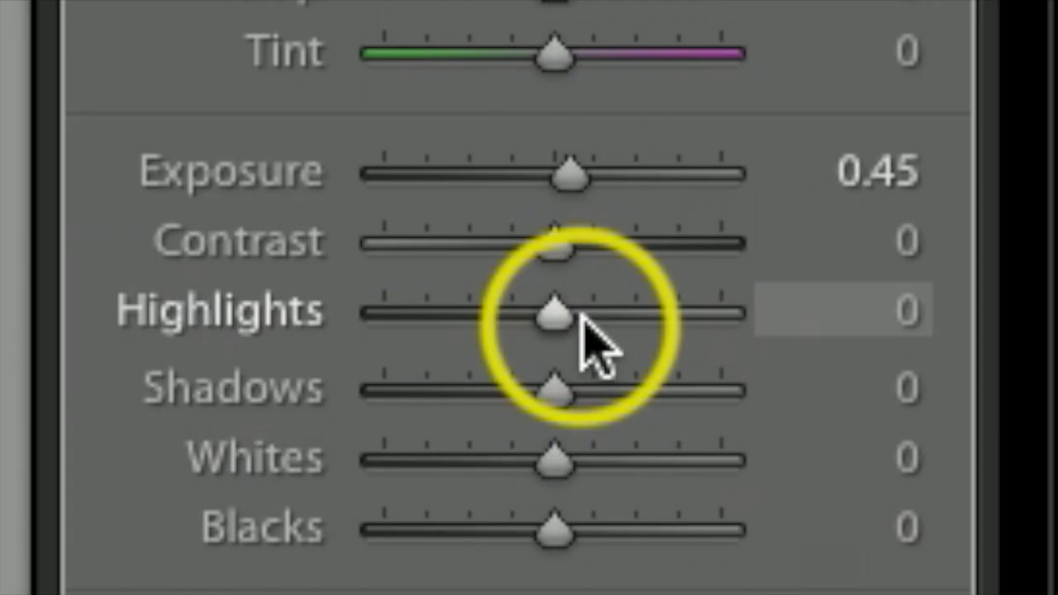
drag(954, 299, 949, 302)
drag(533, 322, 461, 353)
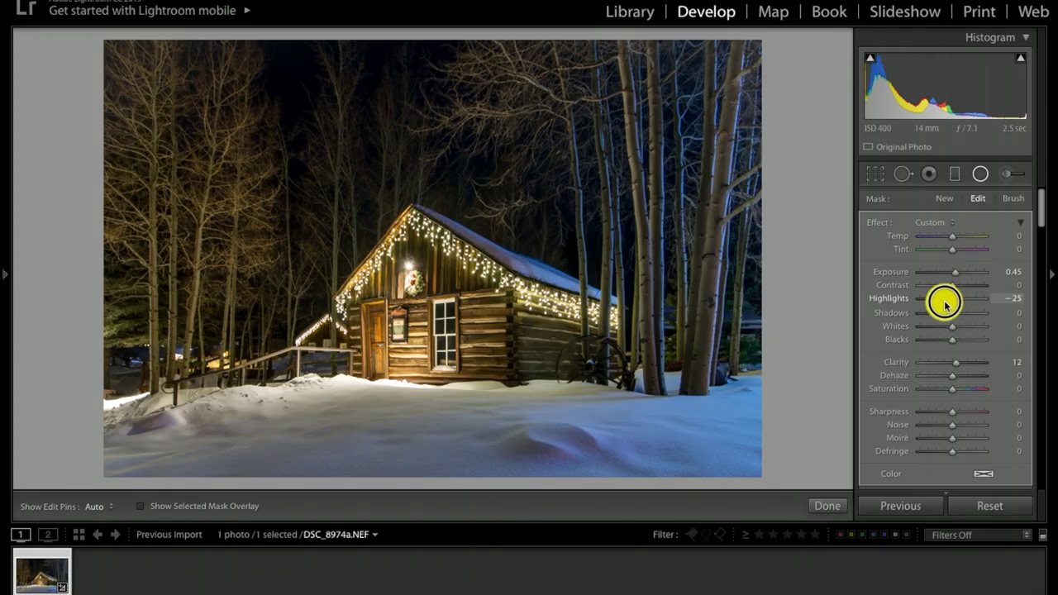
drag(935, 306, 937, 301)
drag(955, 272, 959, 274)
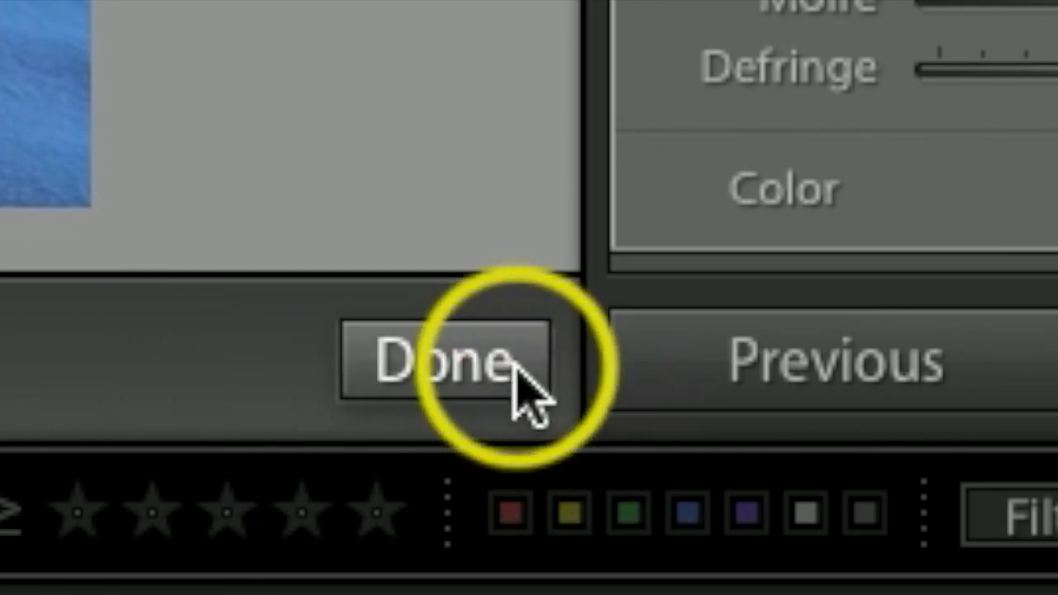
click(840, 510)
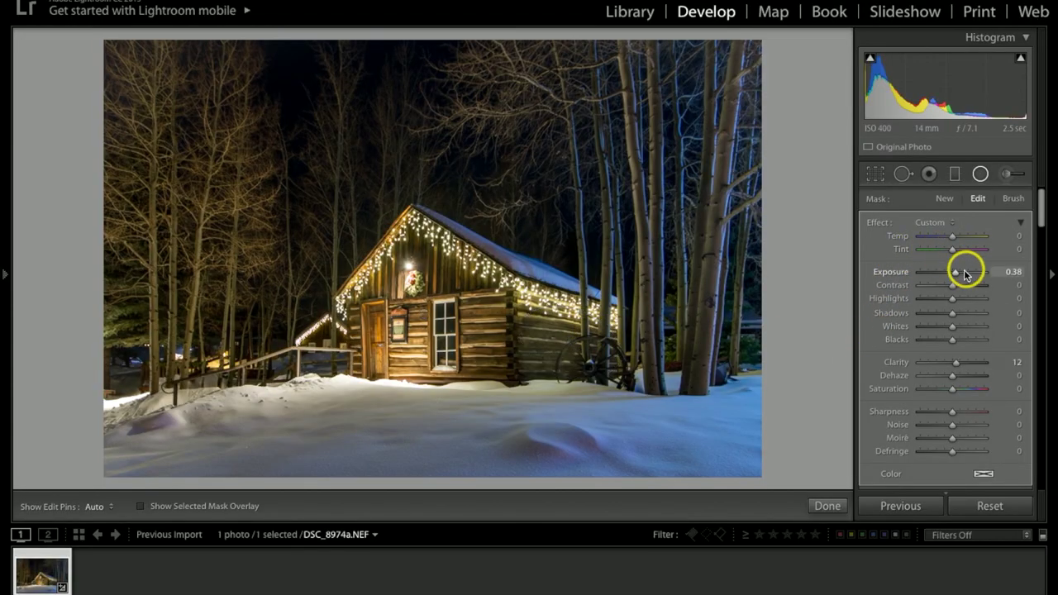
Step: Draw a tilted second radial filter over the foreground snow to brighten it, then switch to the Graduated Filter
drag(955, 274, 959, 274)
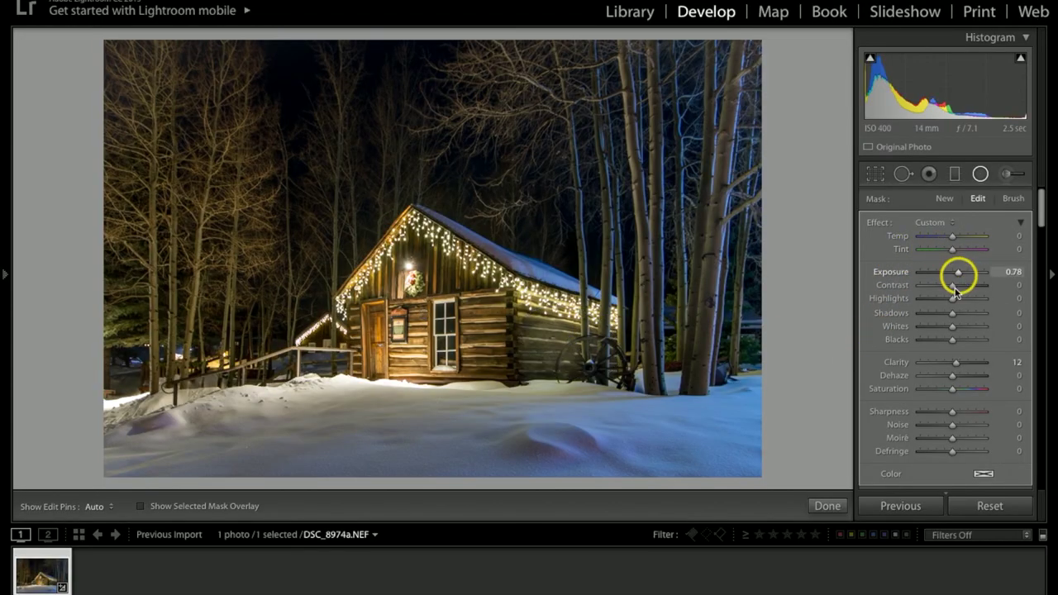
drag(380, 439, 581, 479)
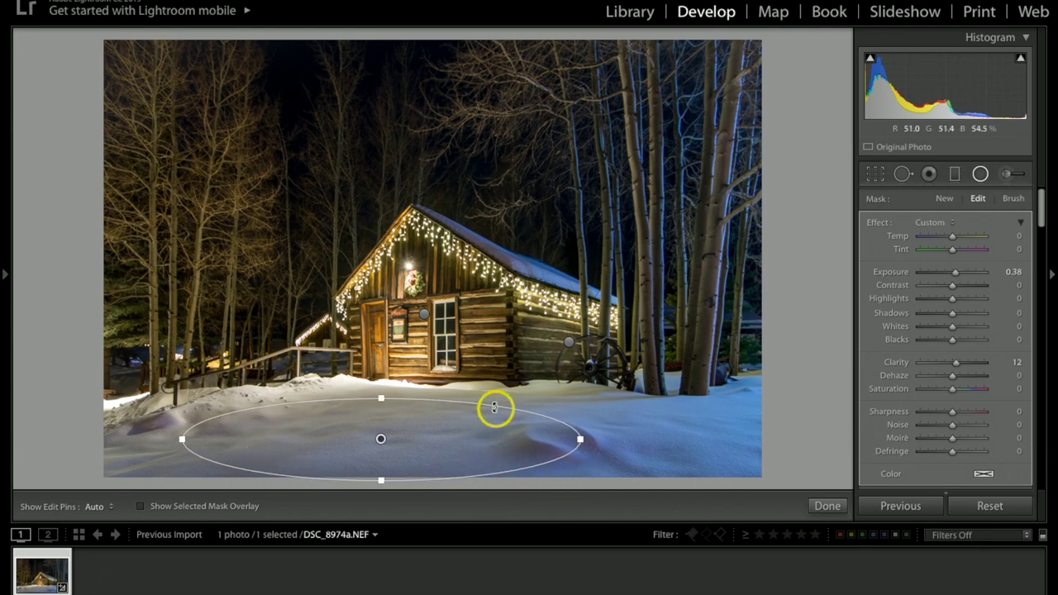
drag(495, 408, 526, 433)
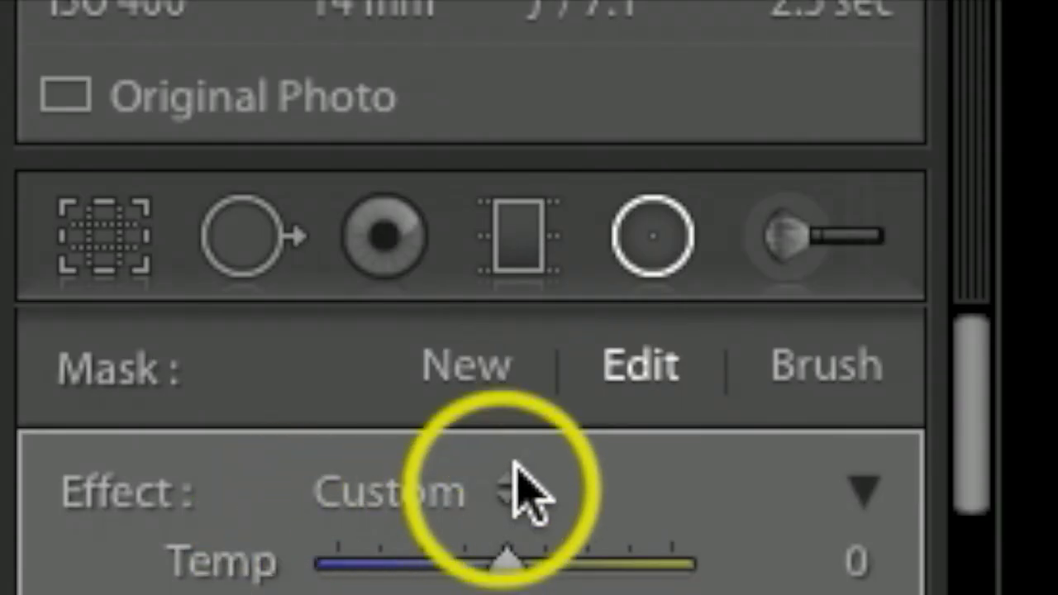
click(529, 242)
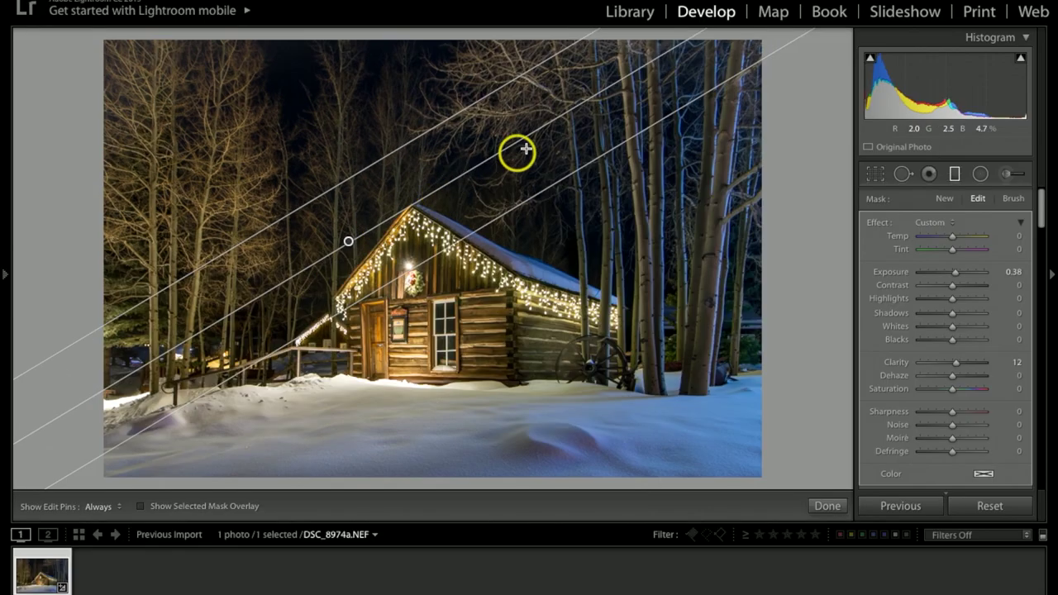
Step: Angle the graduated filter along the trees and roofline and raise its Clarity to 42
drag(549, 121, 555, 127)
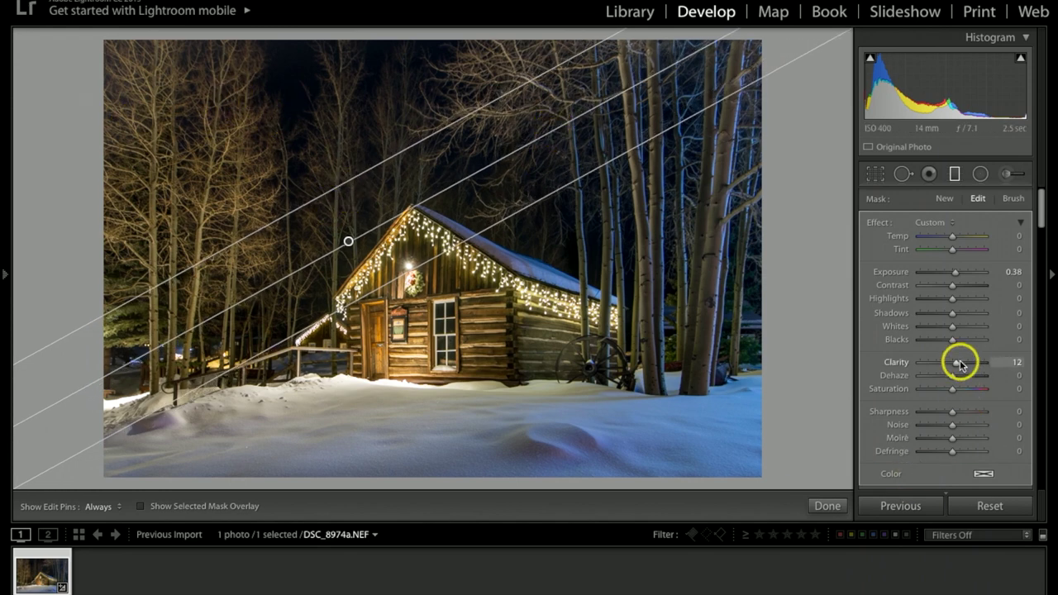
drag(957, 362, 964, 364)
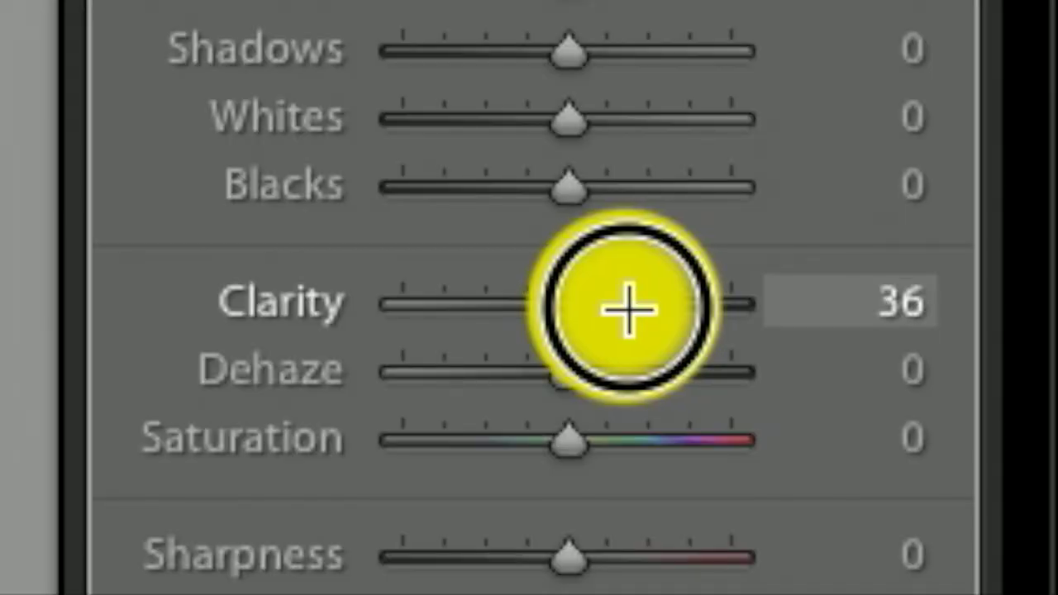
drag(628, 310, 636, 310)
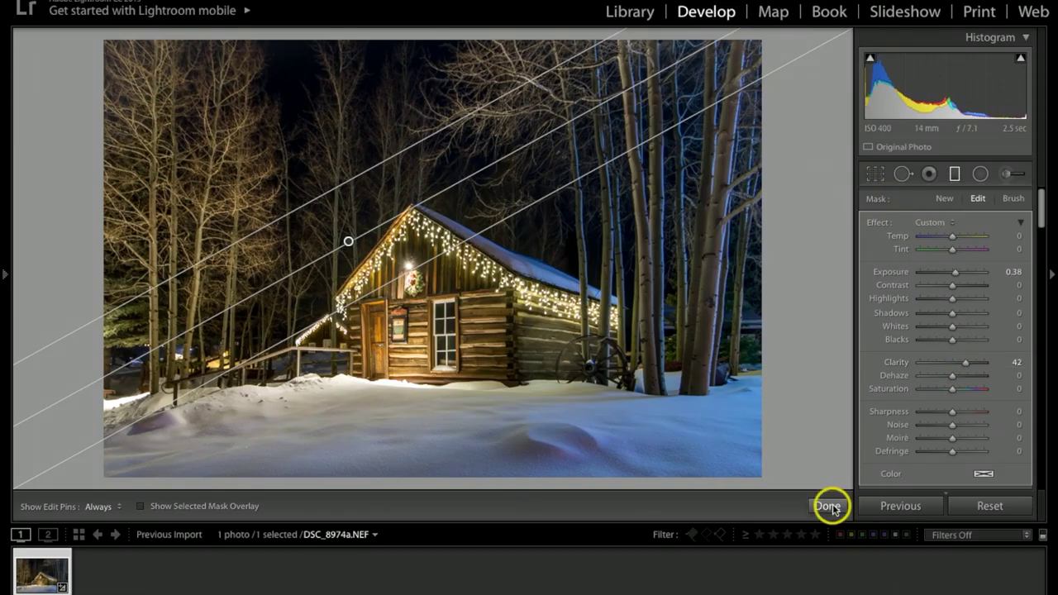
click(827, 506)
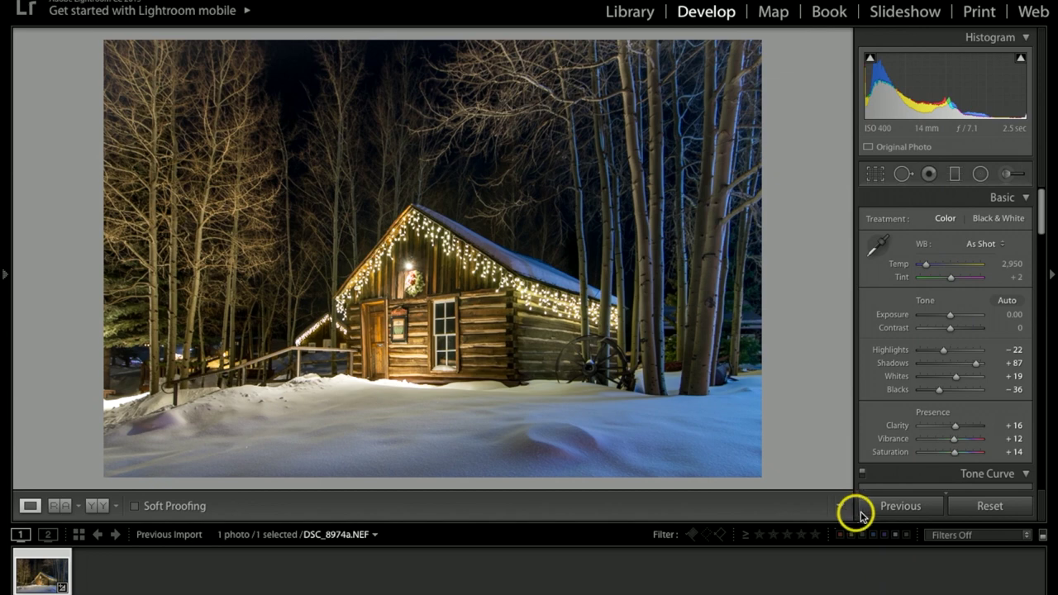
Step: Switch to the Before & After Left/Right (Y|Y) view of the cabin photo
click(98, 506)
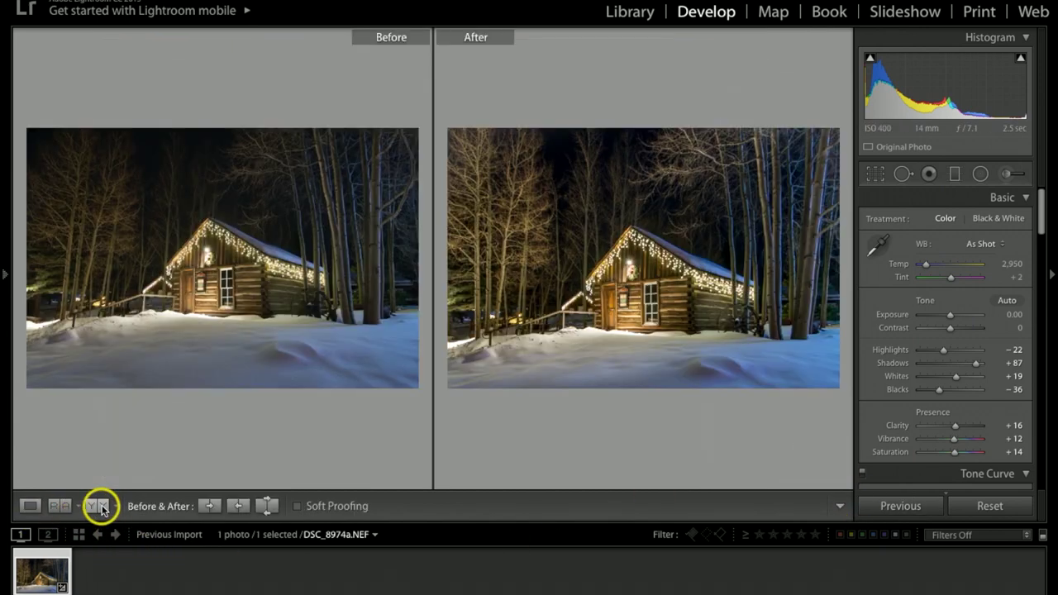